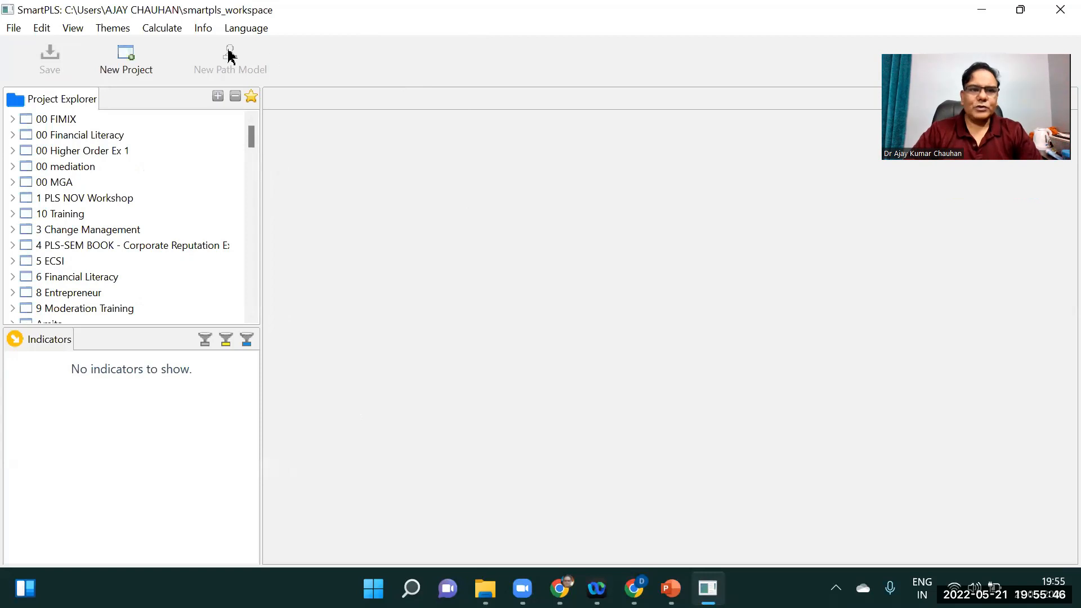
Create a new project named 00 Ex 1
click(123, 70)
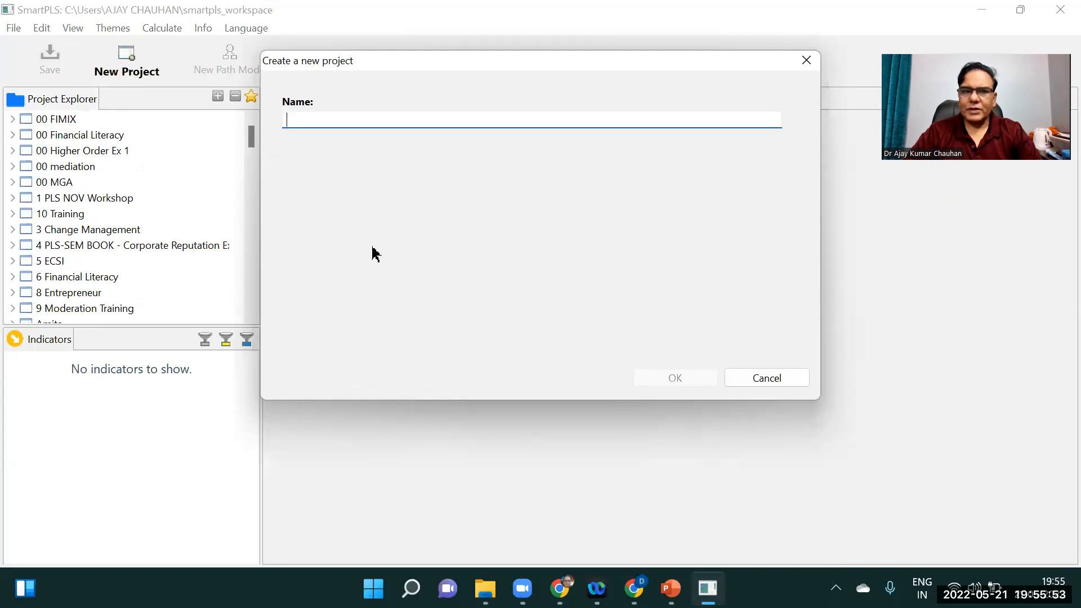
text(00 Ex 1)
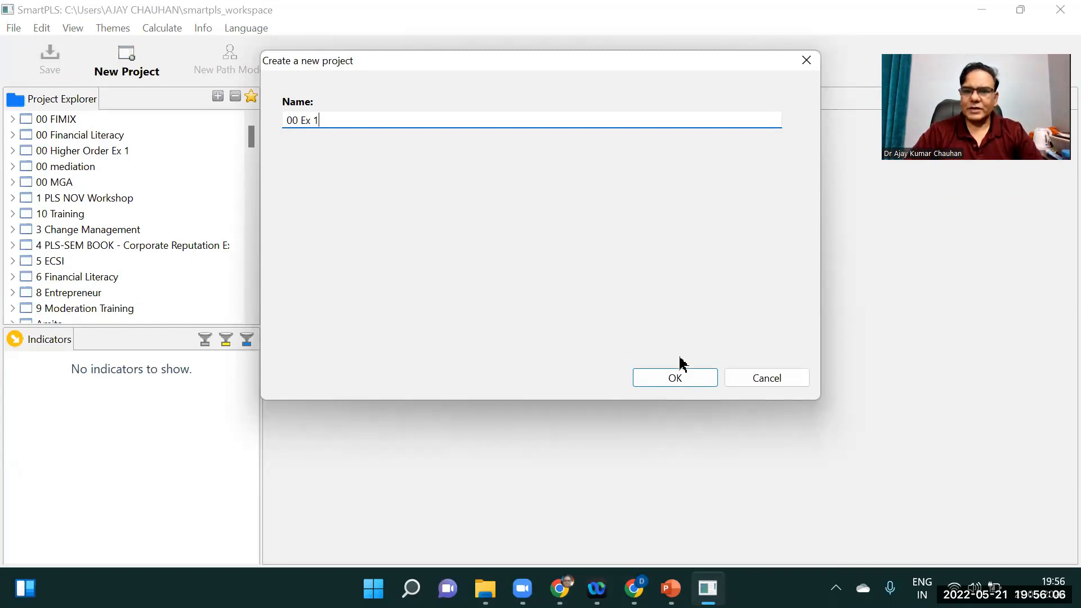
click(700, 381)
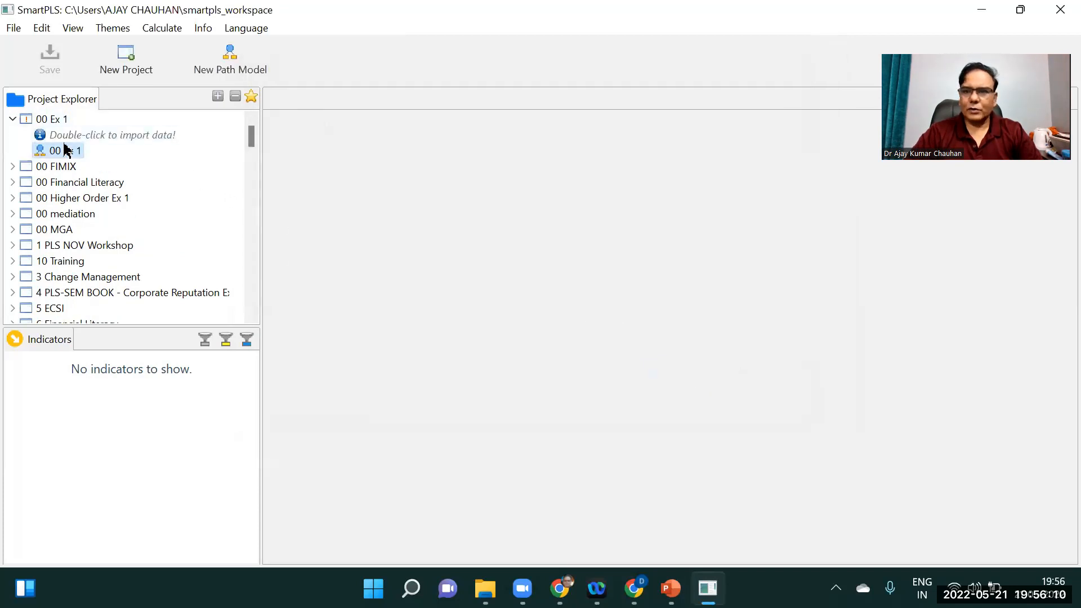
Import the data file Ex 1 PWQ from Desktop > Workshops > SMART PLS Final > Data Sets into the project
drag(251, 137, 265, 298)
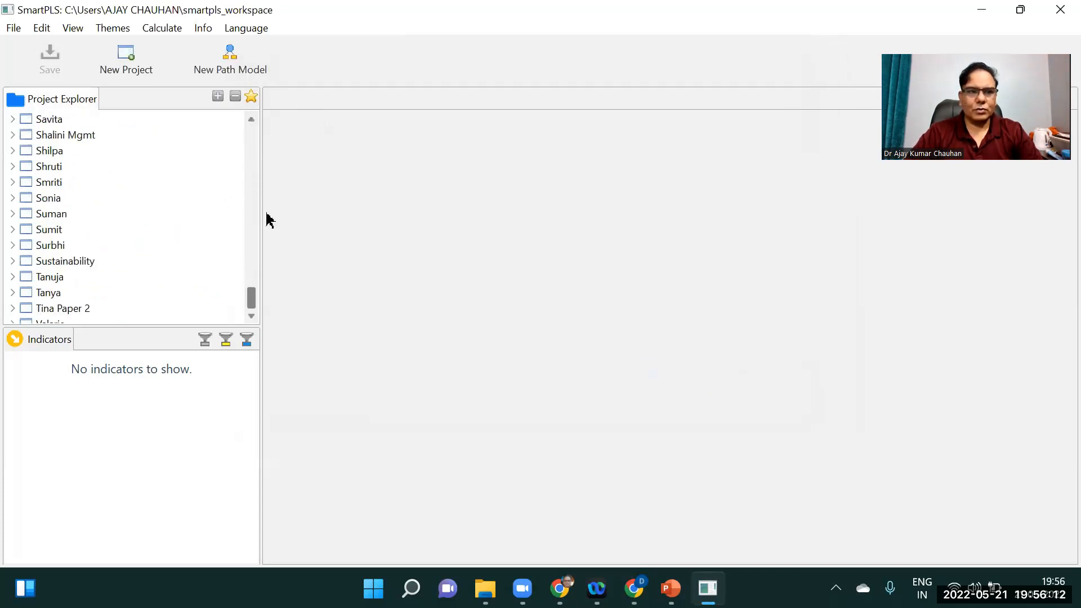
drag(269, 220, 183, 79)
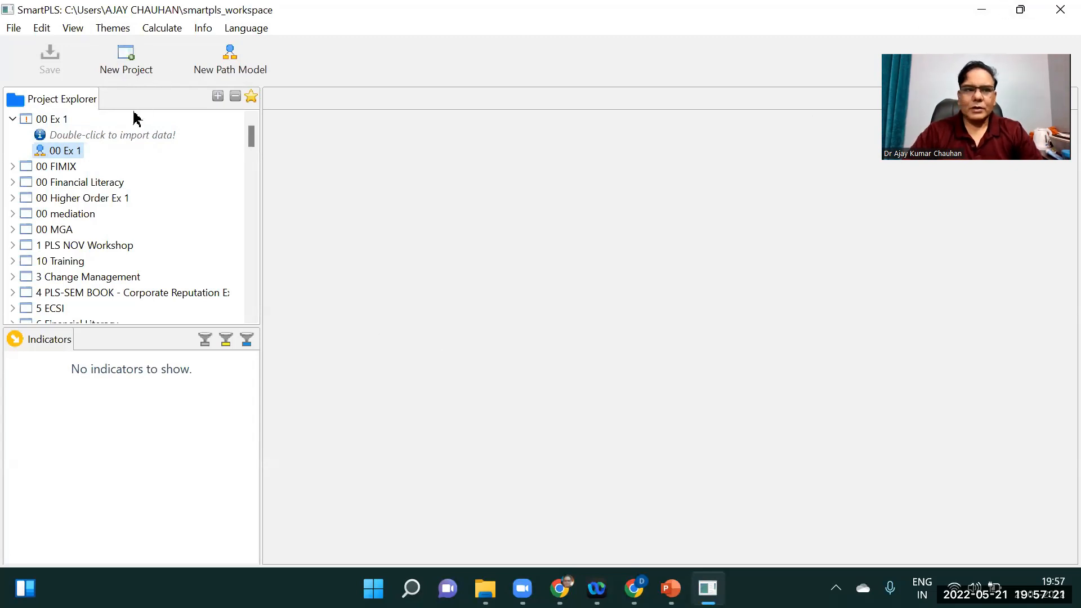
double_click(99, 138)
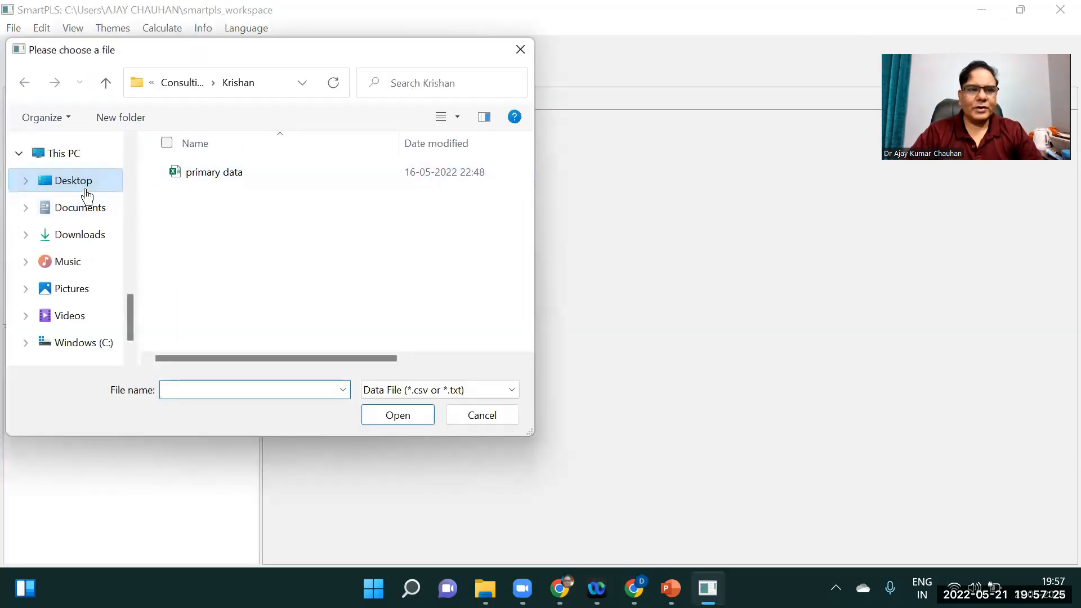
click(86, 192)
drag(526, 284, 504, 155)
double_click(220, 231)
drag(528, 166, 535, 256)
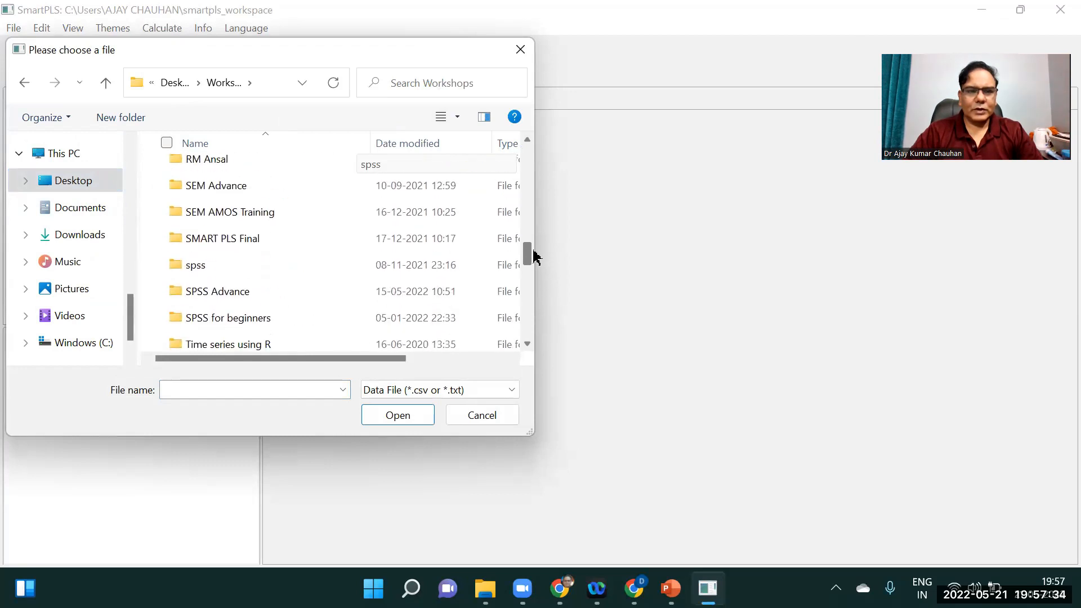
double_click(268, 237)
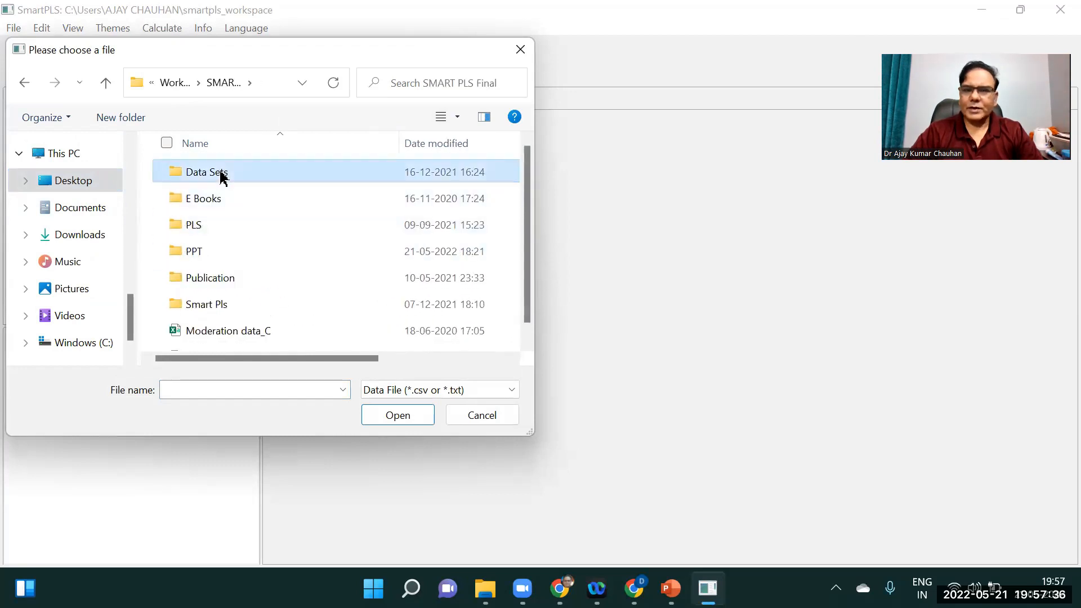
double_click(220, 176)
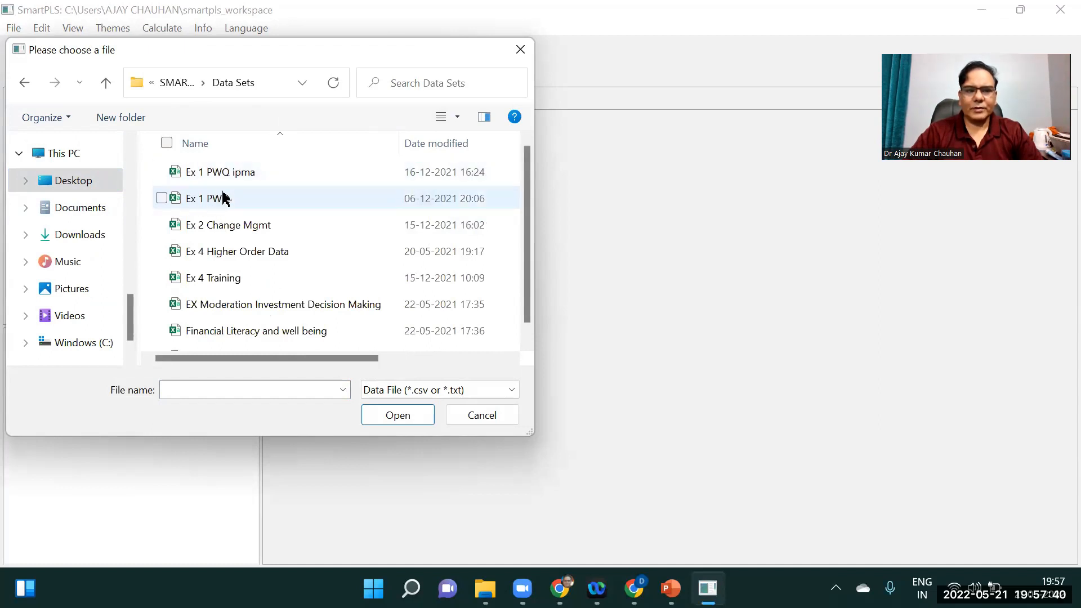
click(226, 201)
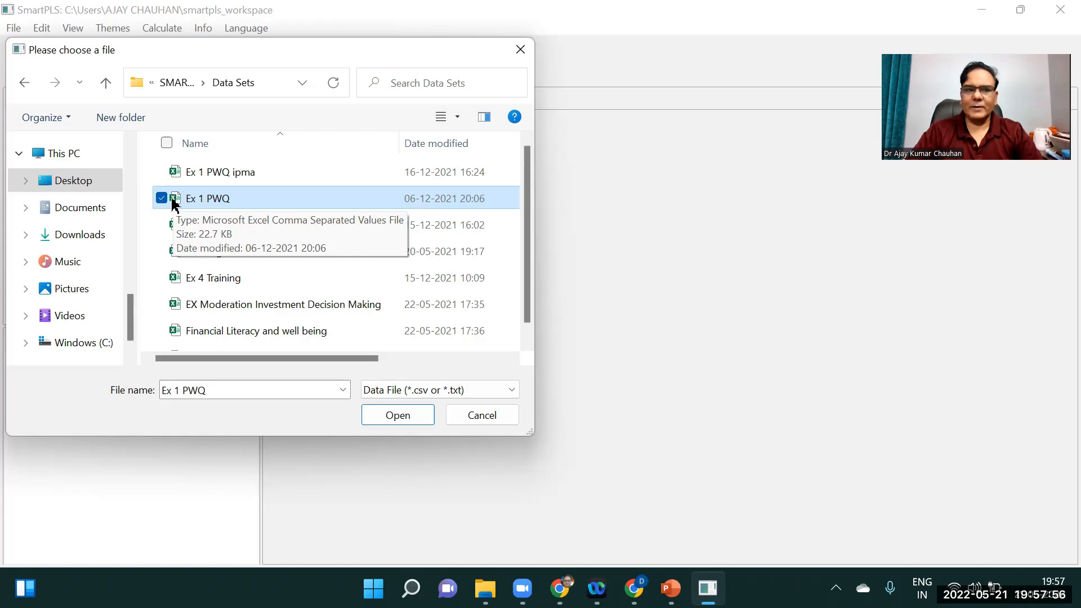
double_click(219, 202)
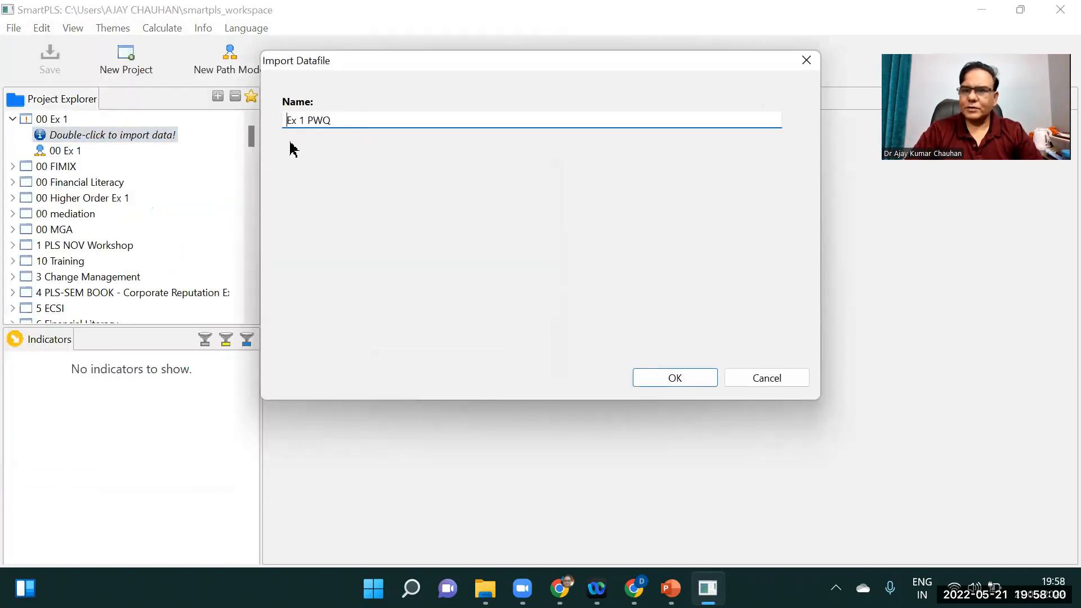
click(653, 378)
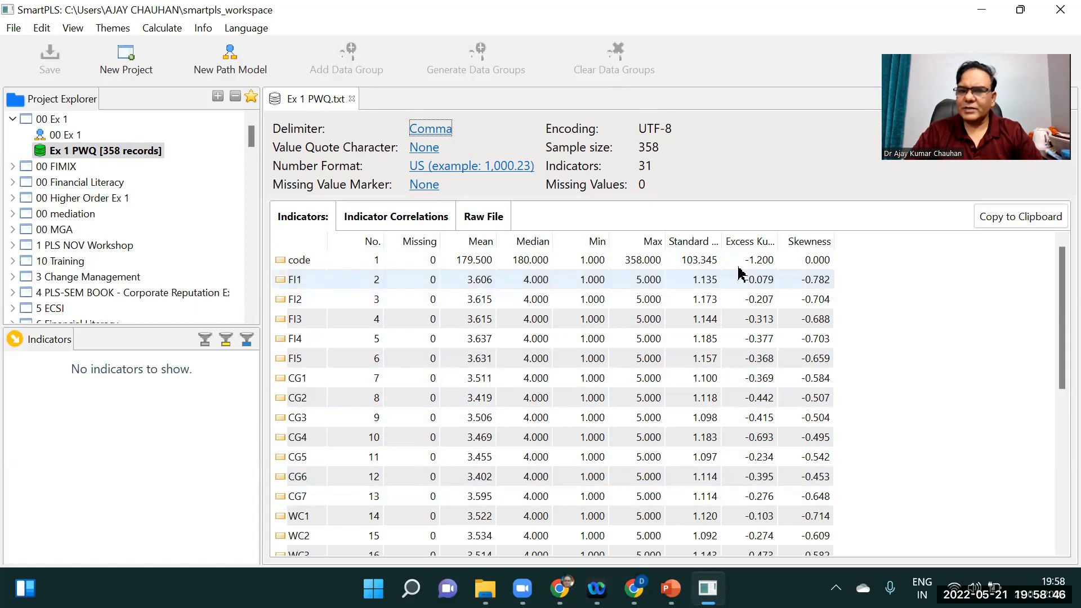
Open the project's 00 Ex 1 path model for editing
mouse_move(1056, 299)
mouse_down()
mouse_move(1057, 483)
mouse_move(1058, 293)
mouse_up()
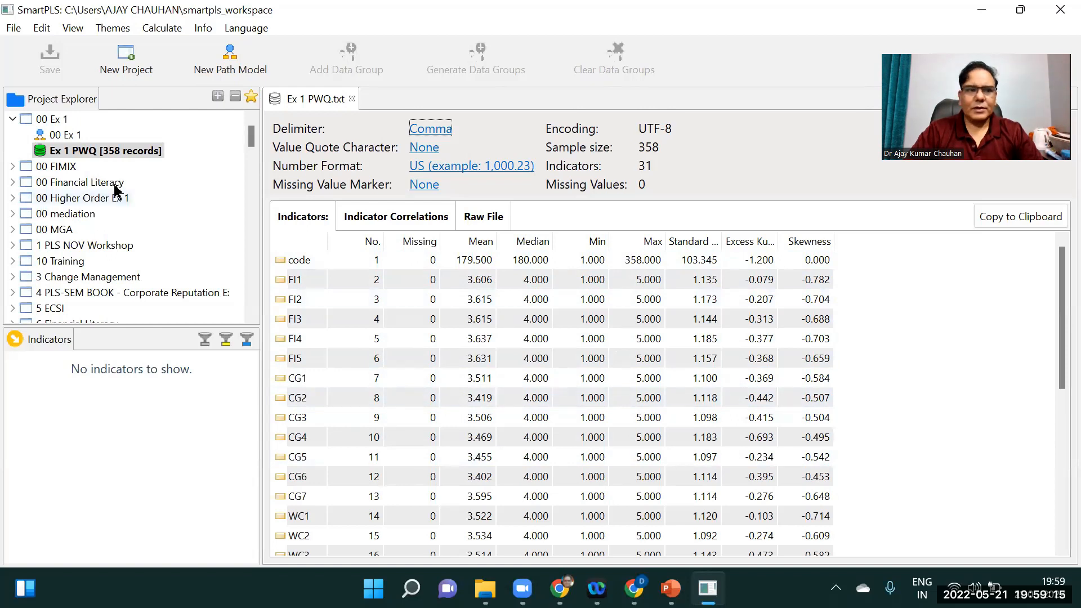
double_click(59, 137)
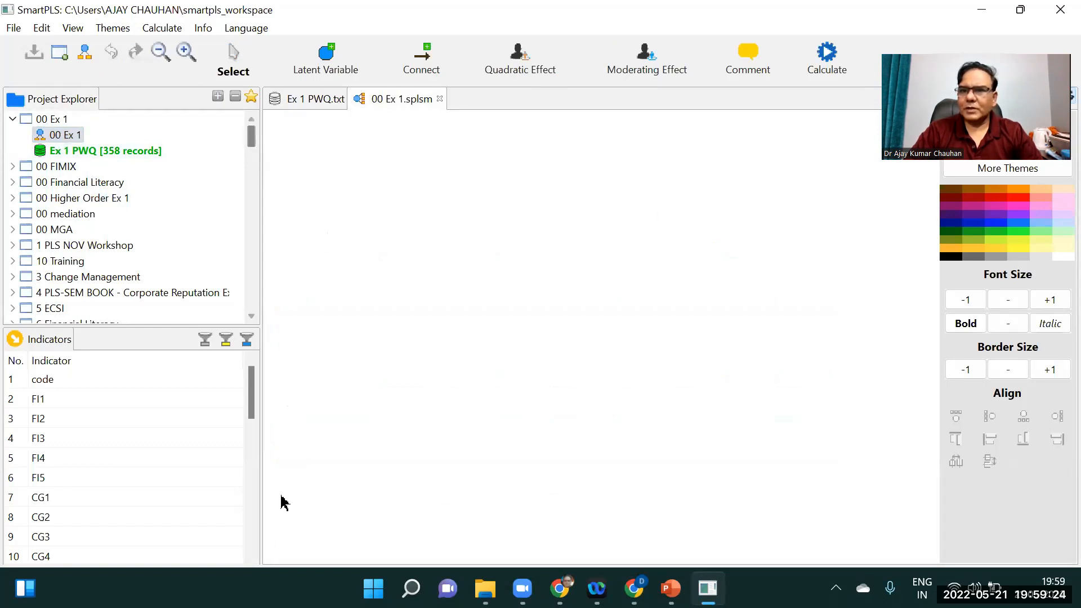
drag(874, 44, 426, 2)
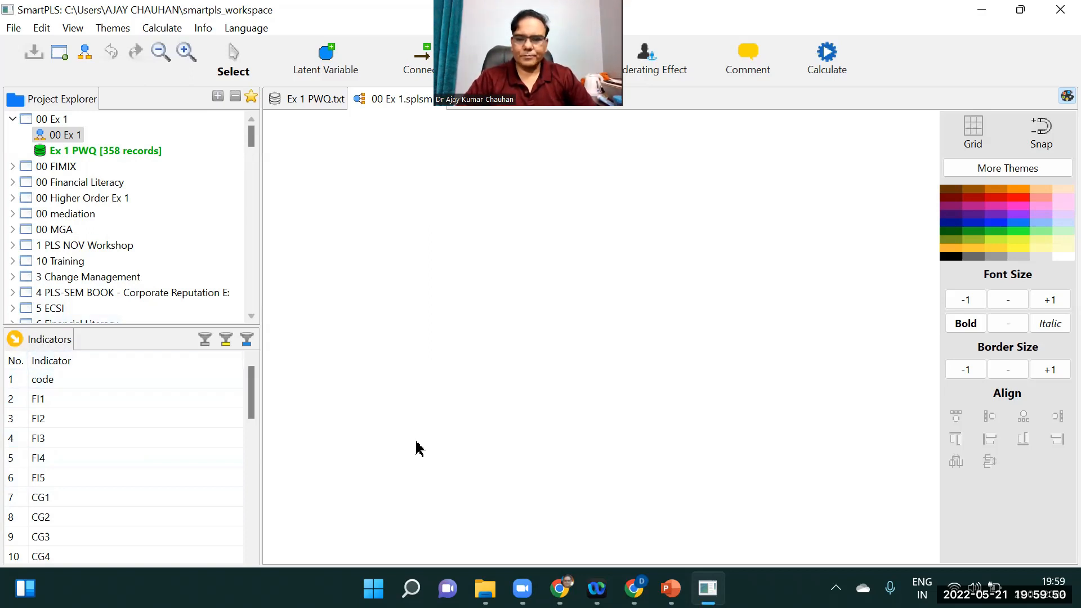
mouse_move(90, 345)
mouse_down()
mouse_move(62, 322)
mouse_move(17, 338)
mouse_move(42, 360)
mouse_move(92, 352)
mouse_move(74, 367)
mouse_up()
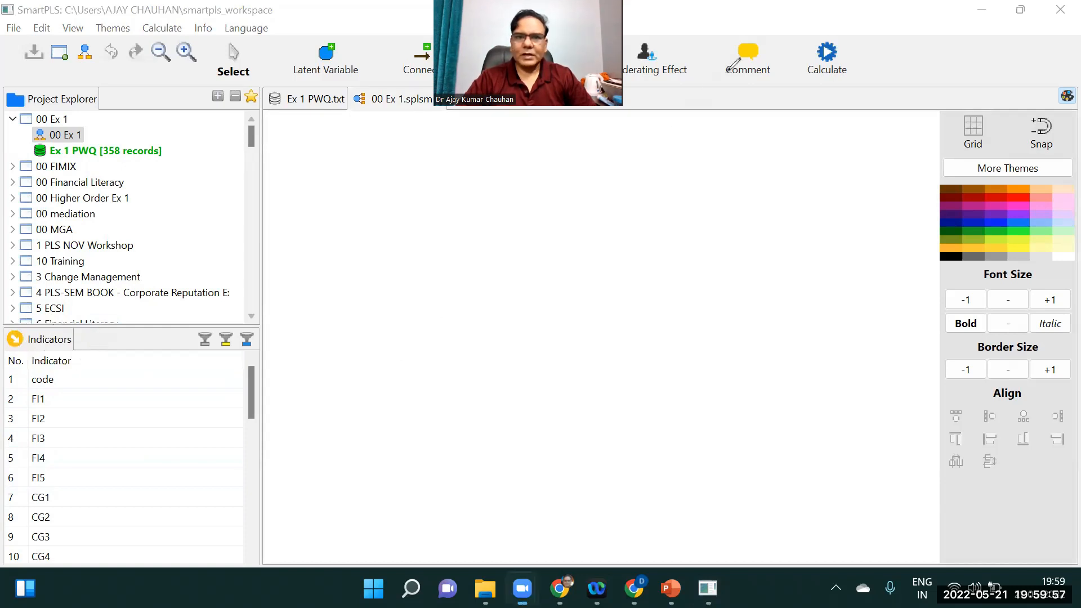
Add a latent variable to the model using indicators FI1 through FI5
click(43, 398)
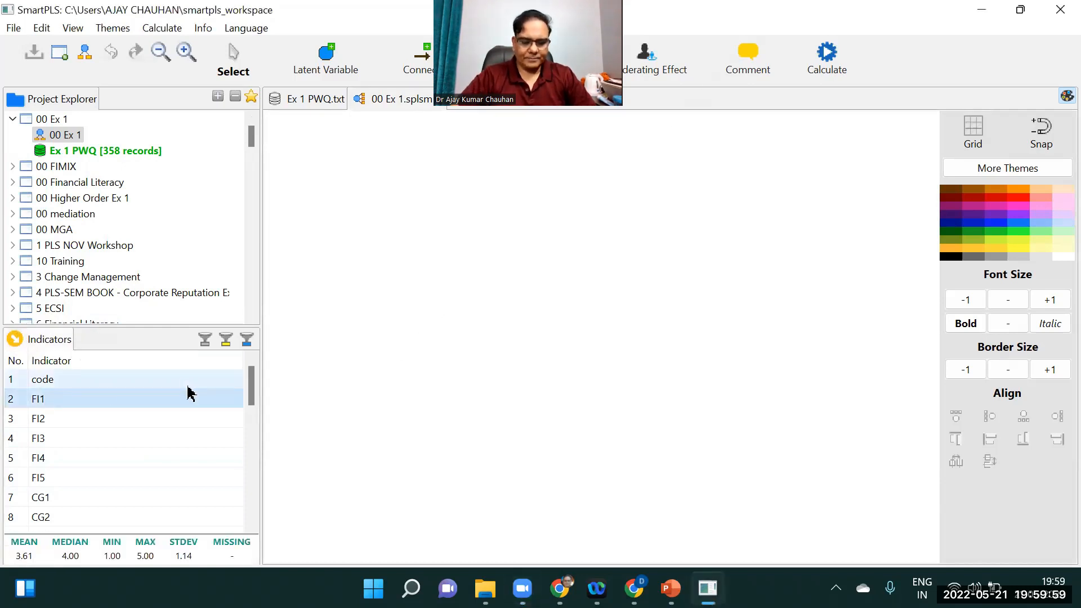
key(shift+Down)
key(shift+Down)
key(shift+Down)
key(shift+Down)
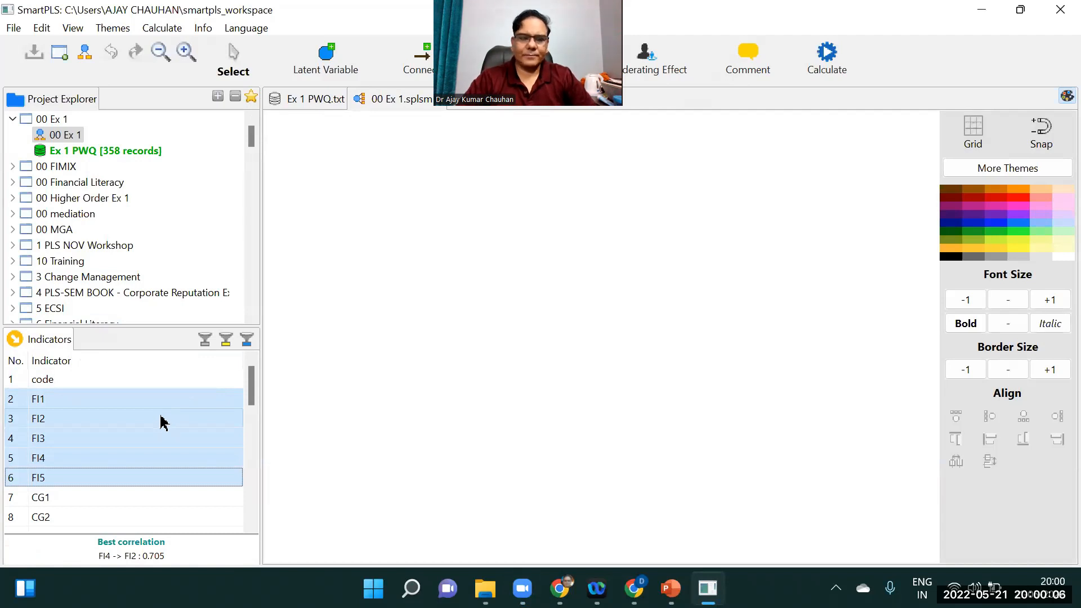
drag(141, 425, 394, 191)
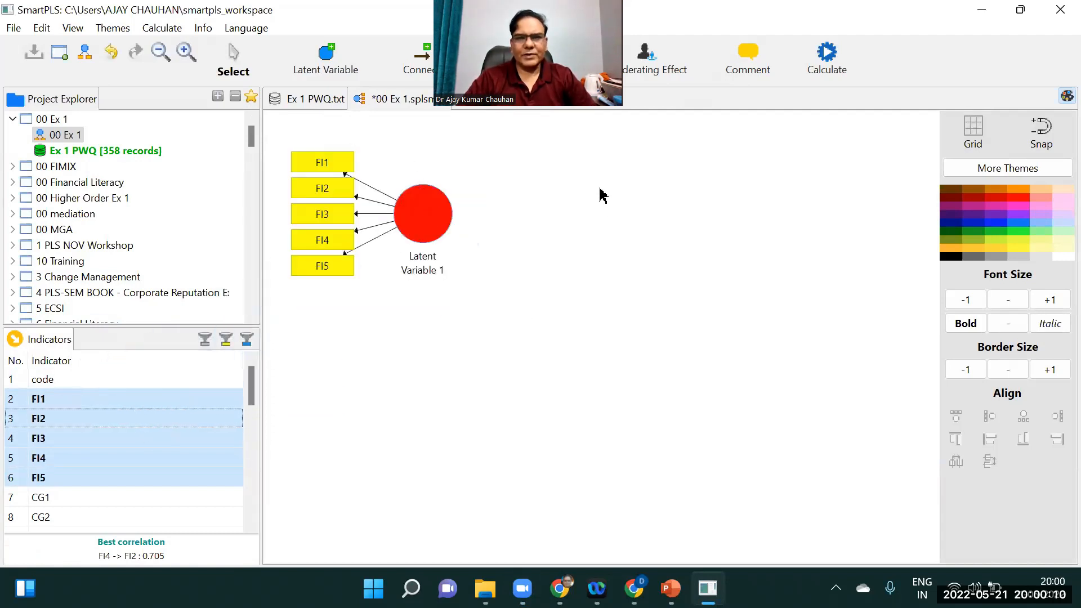
Rename the latent variable to Financial Incentives
click(422, 210)
right_click(422, 210)
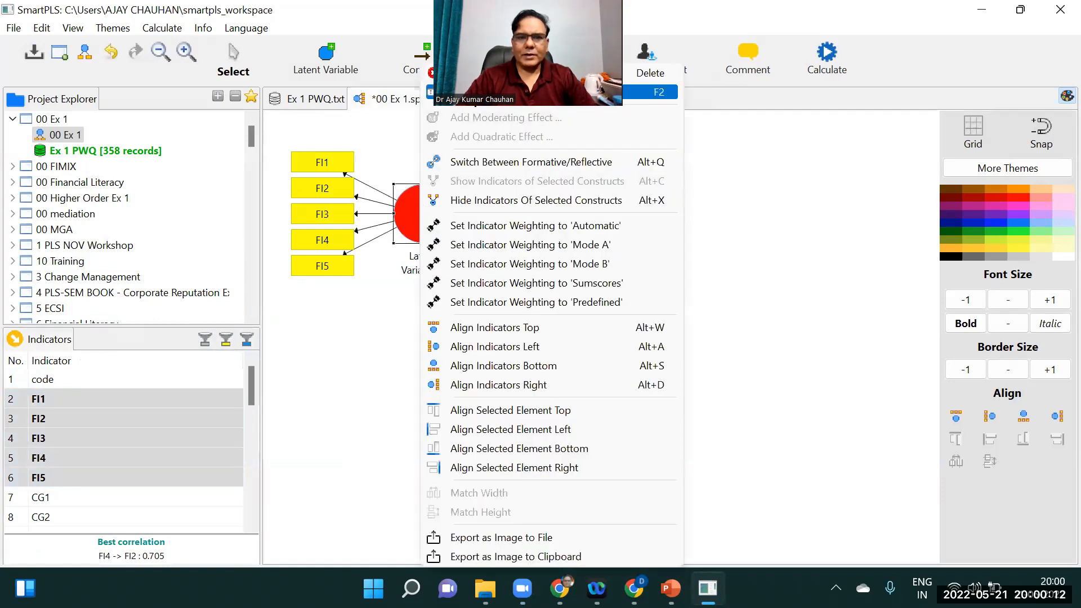
click(470, 92)
text(Financial Incentives)
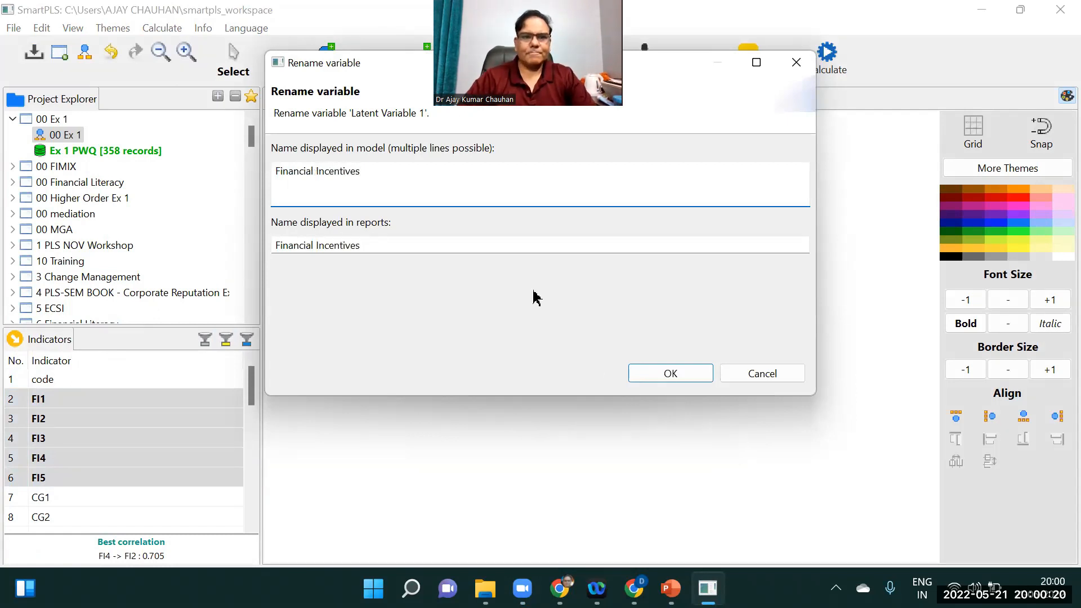
click(679, 375)
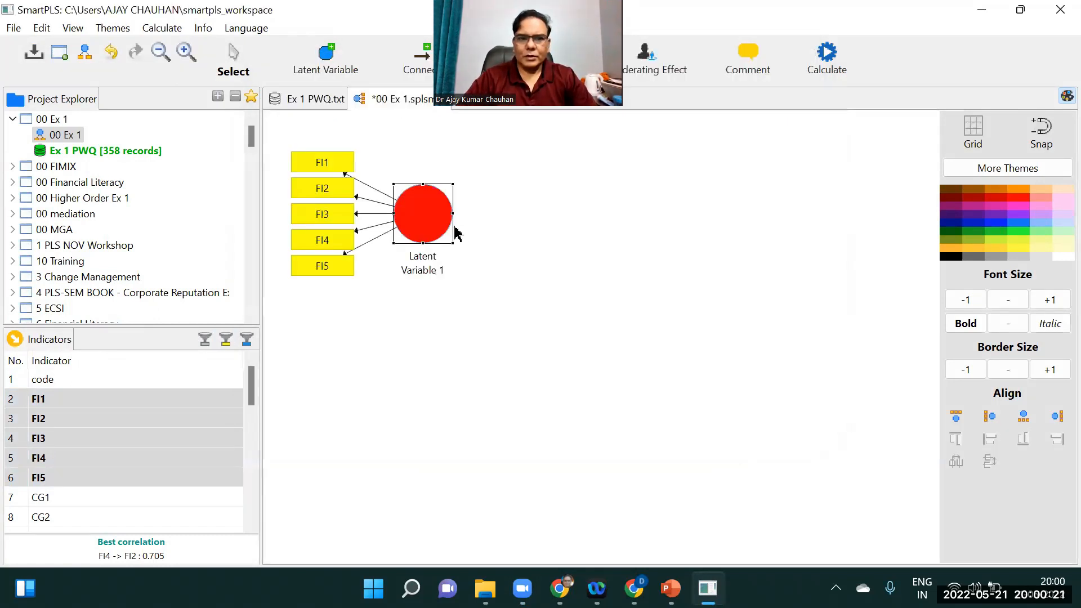
Move the Financial Incentives construct toward the middle of the canvas
drag(412, 200, 409, 197)
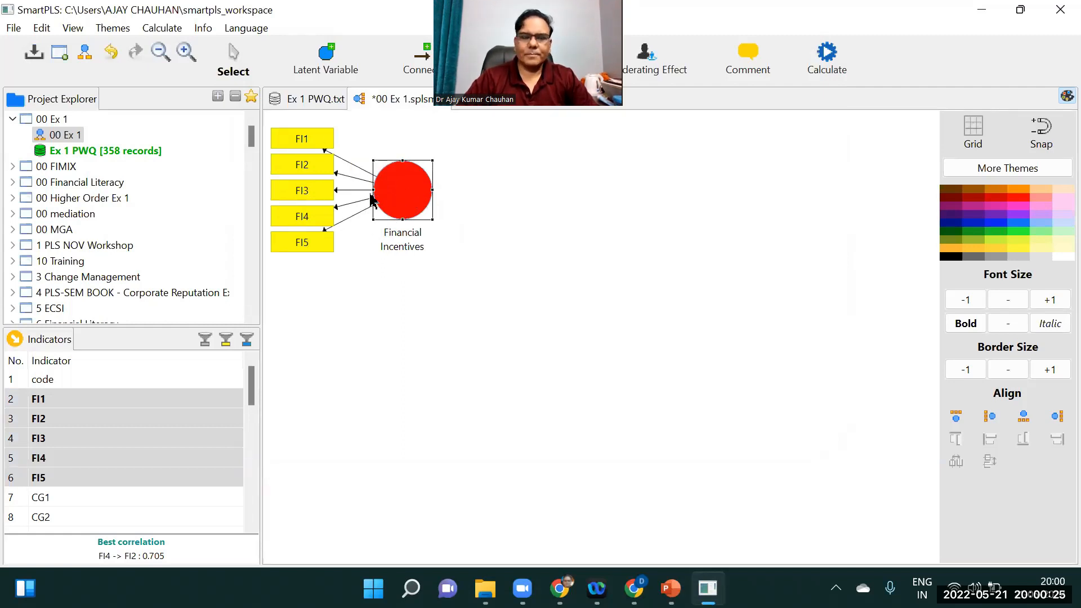
drag(397, 187, 569, 274)
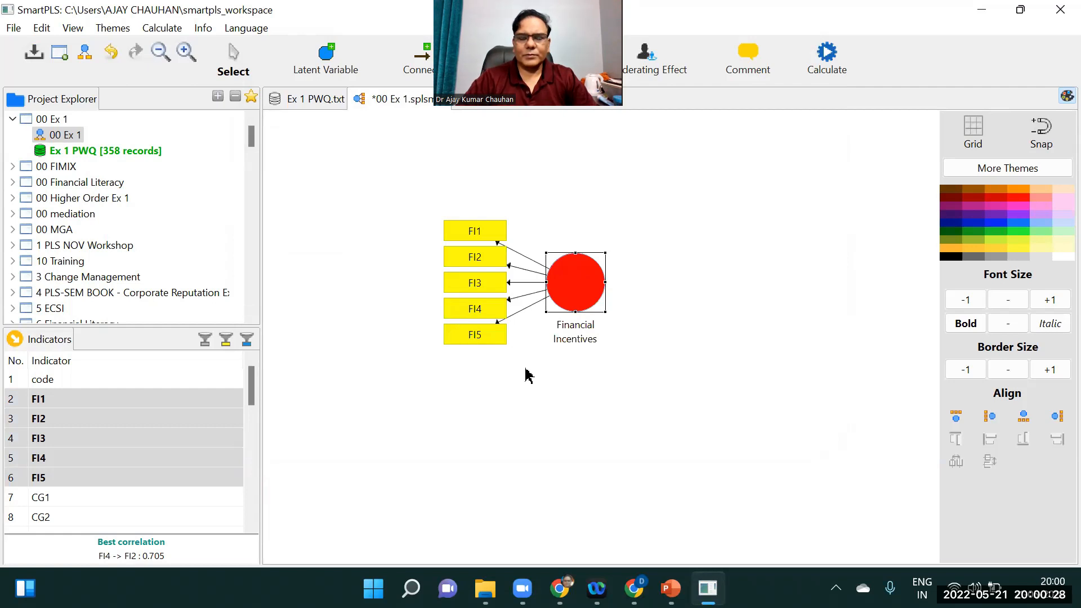
Align the construct's indicators above it, and then to its left
right_click(580, 283)
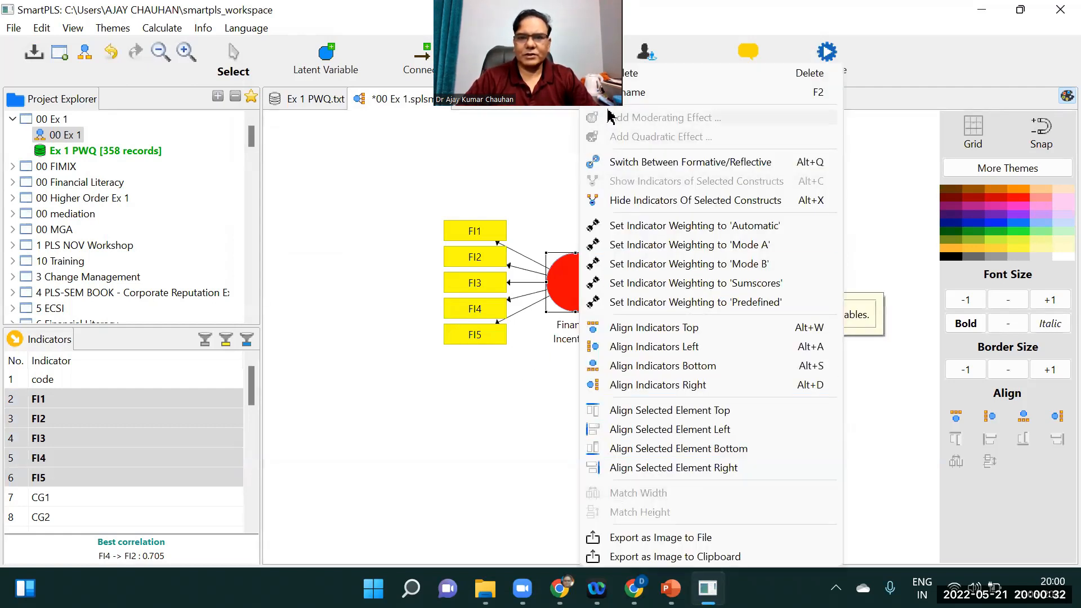
click(663, 335)
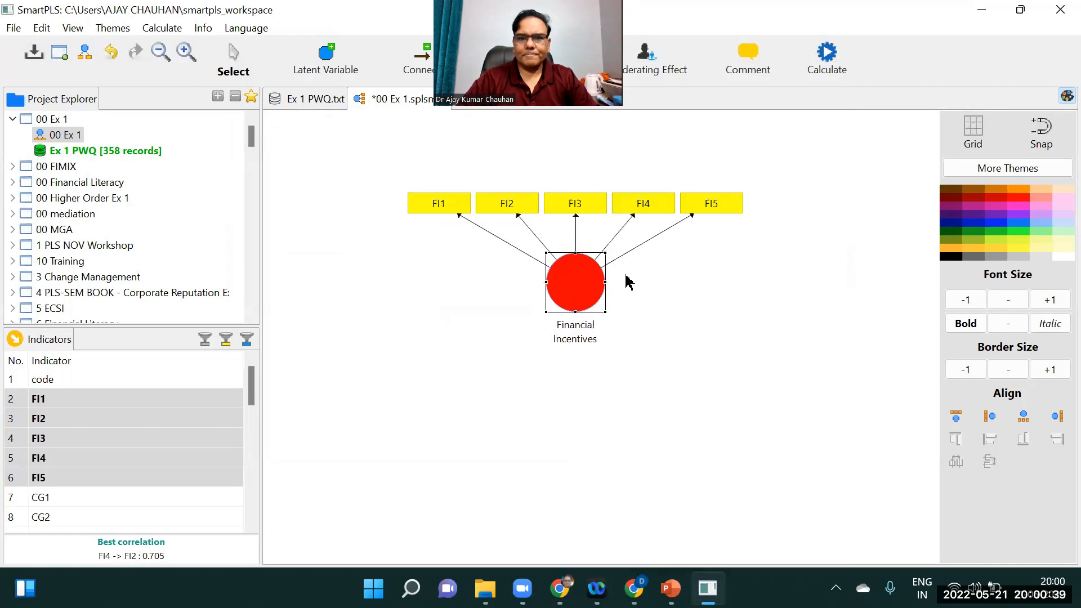
right_click(579, 285)
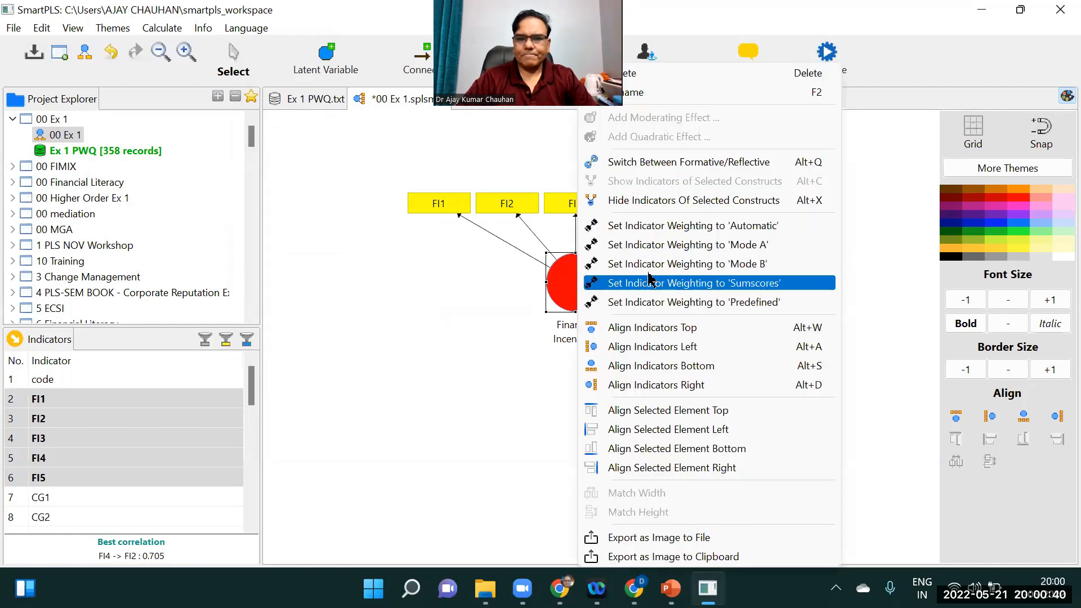
click(743, 355)
Align the construct's indicators below it, and then to its right
right_click(575, 285)
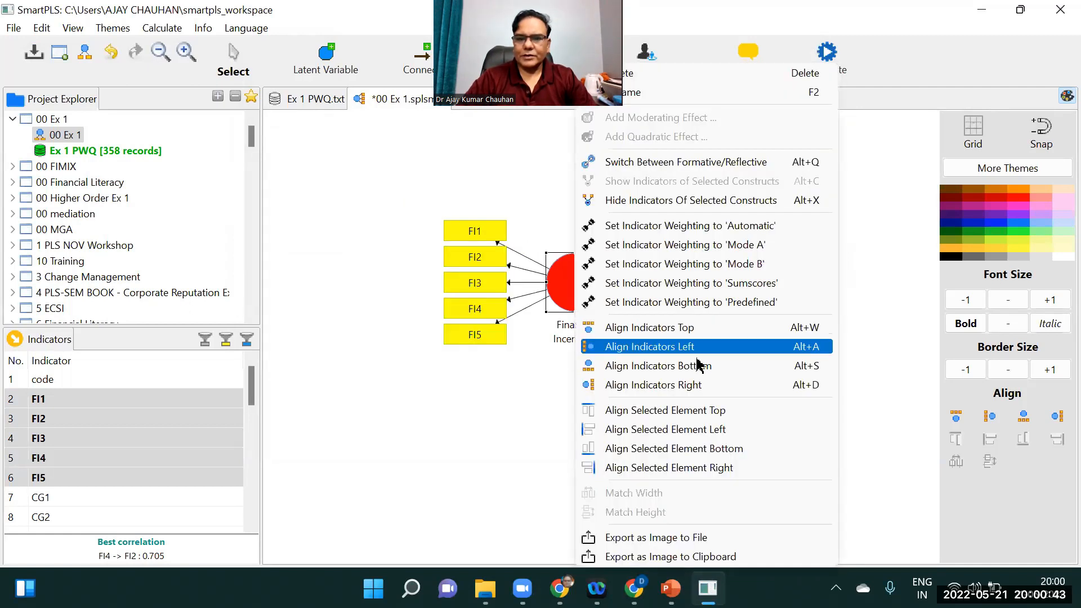
click(701, 364)
right_click(564, 277)
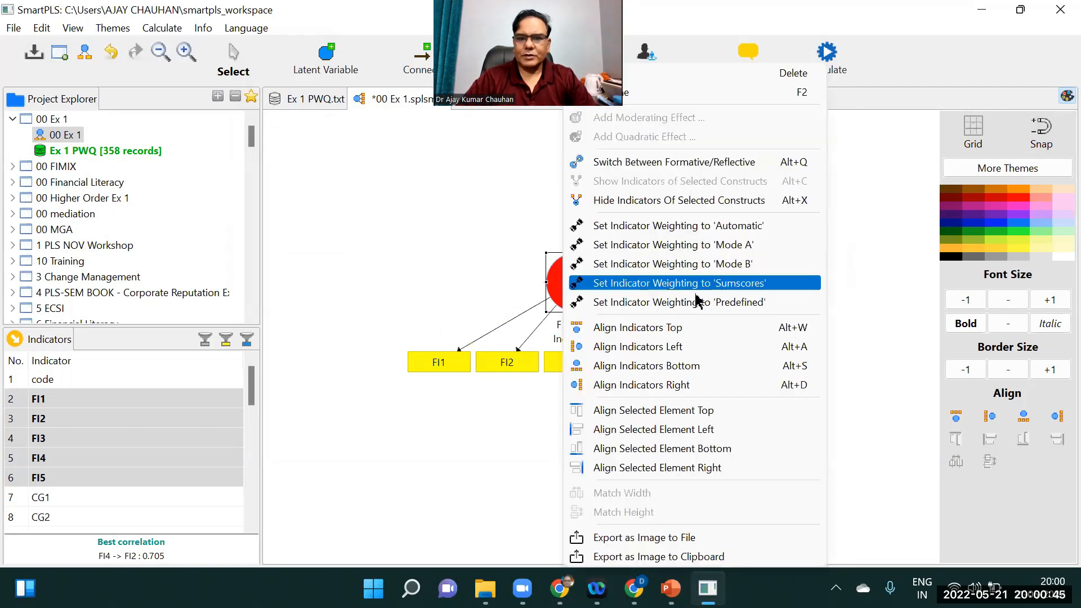
click(675, 386)
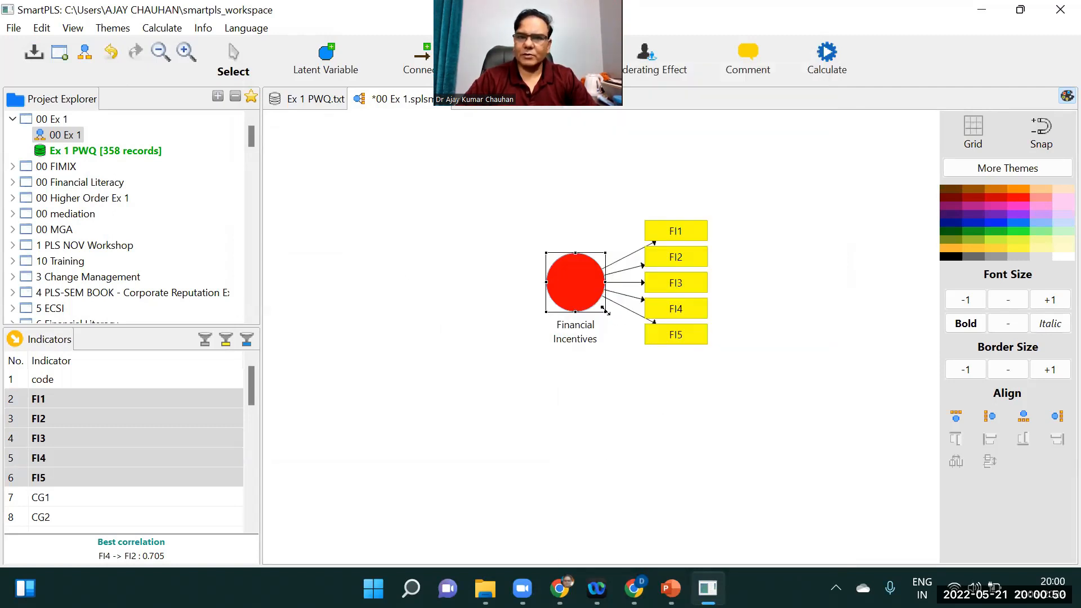
Hide the indicators of Financial Incentives and move the construct toward the upper left of the canvas
right_click(589, 300)
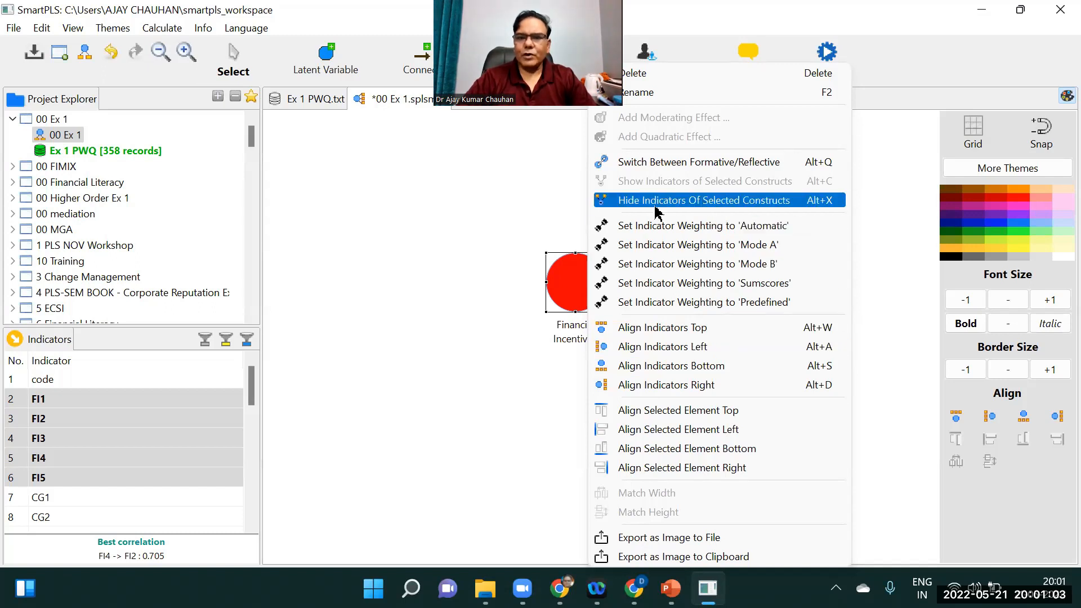
click(727, 206)
drag(565, 294, 473, 272)
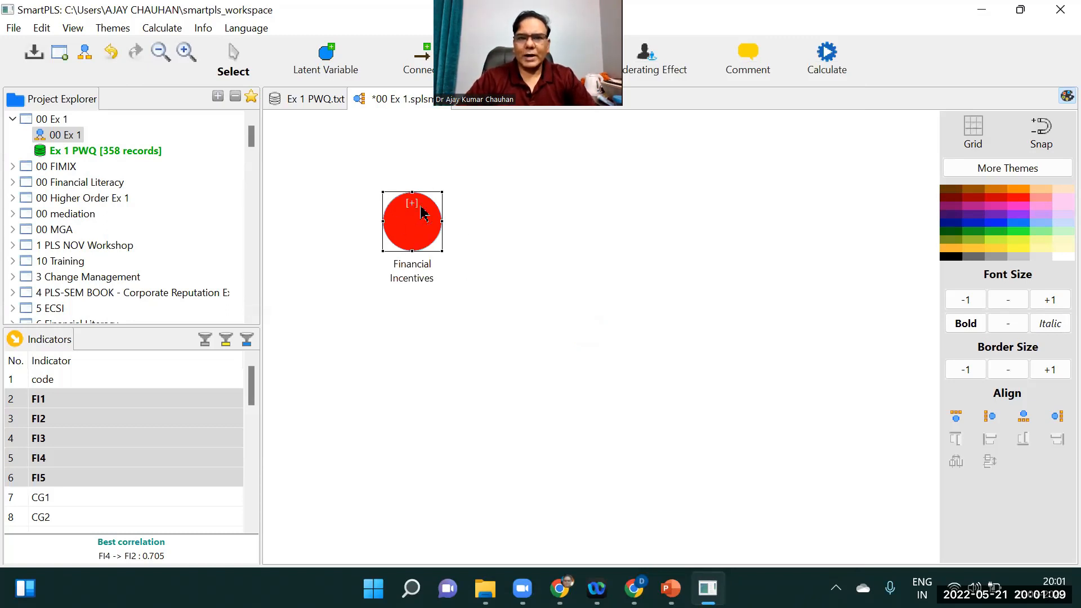
Show the indicators of the Financial Incentives construct again
right_click(431, 237)
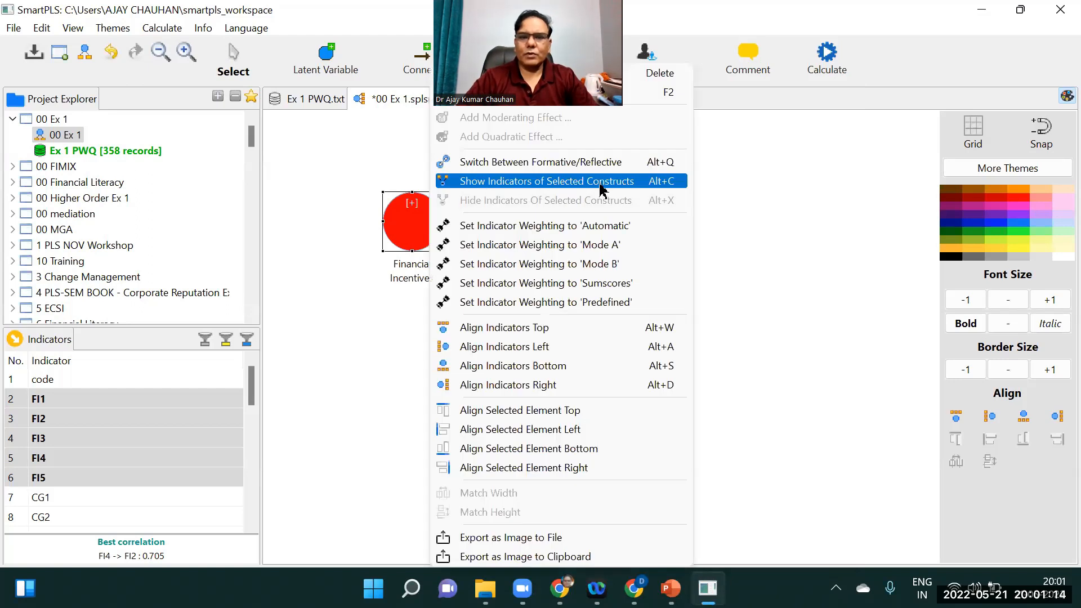
click(660, 182)
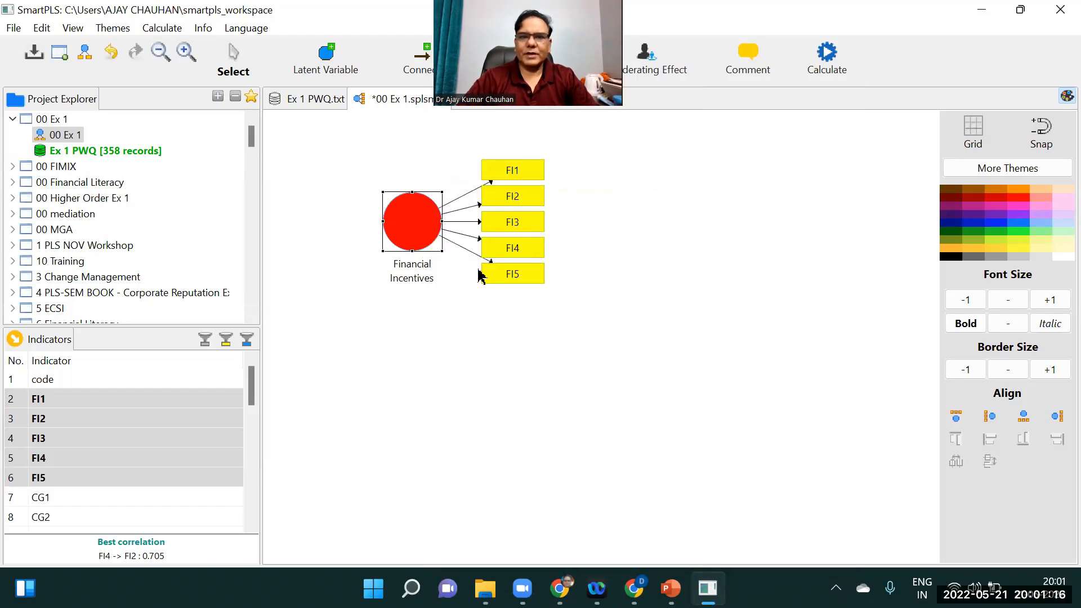
right_click(417, 228)
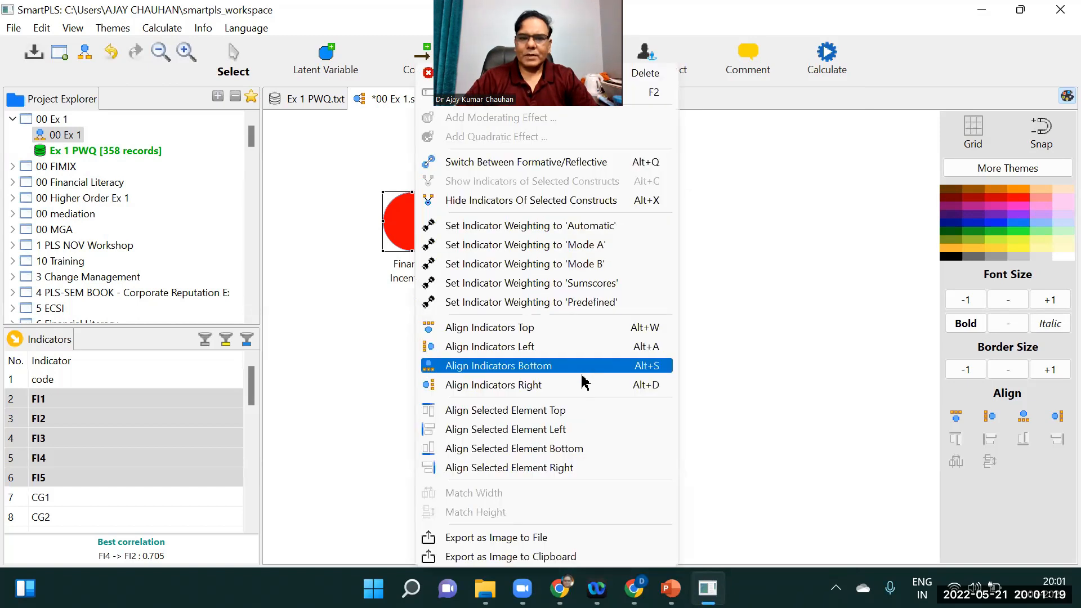
Align the Financial Incentives indicators to the left of the construct
click(536, 346)
mouse_move(410, 199)
mouse_down()
mouse_move(410, 169)
mouse_move(417, 197)
mouse_up()
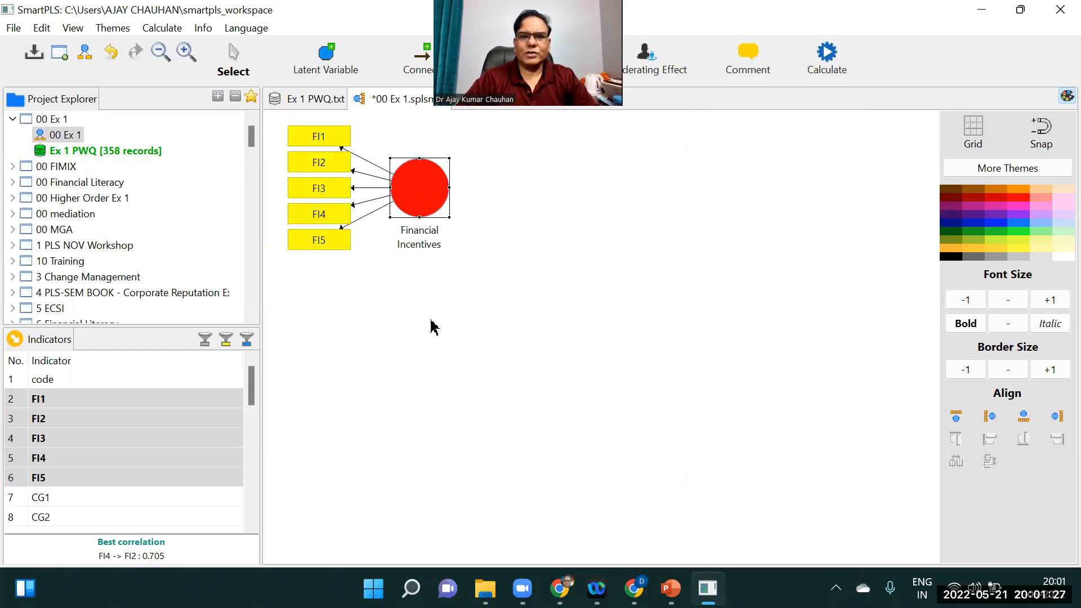
Make the Financial Incentives construct label bold
click(968, 135)
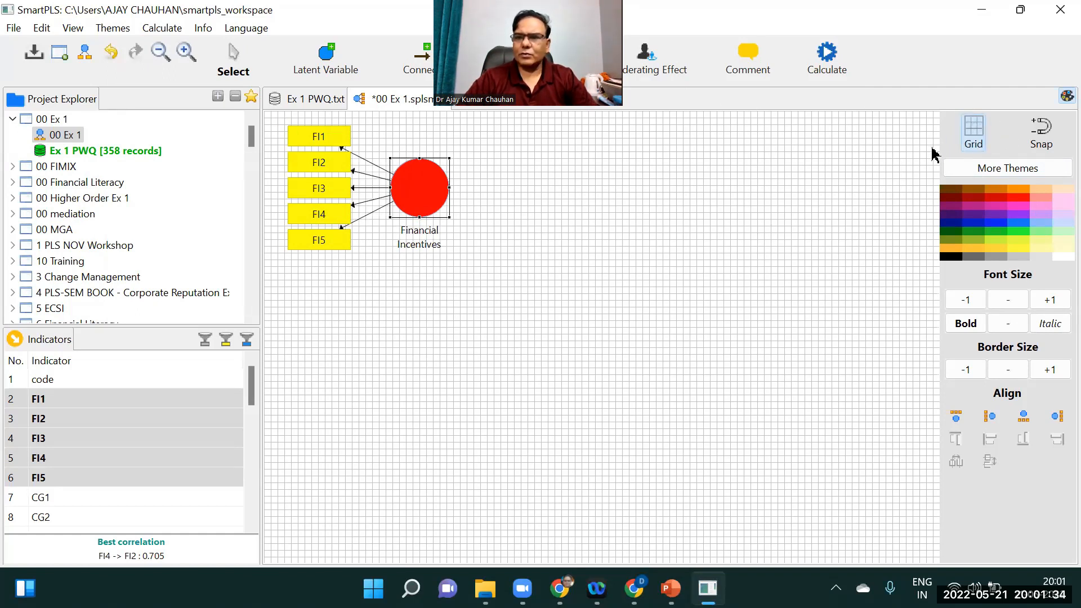
click(970, 135)
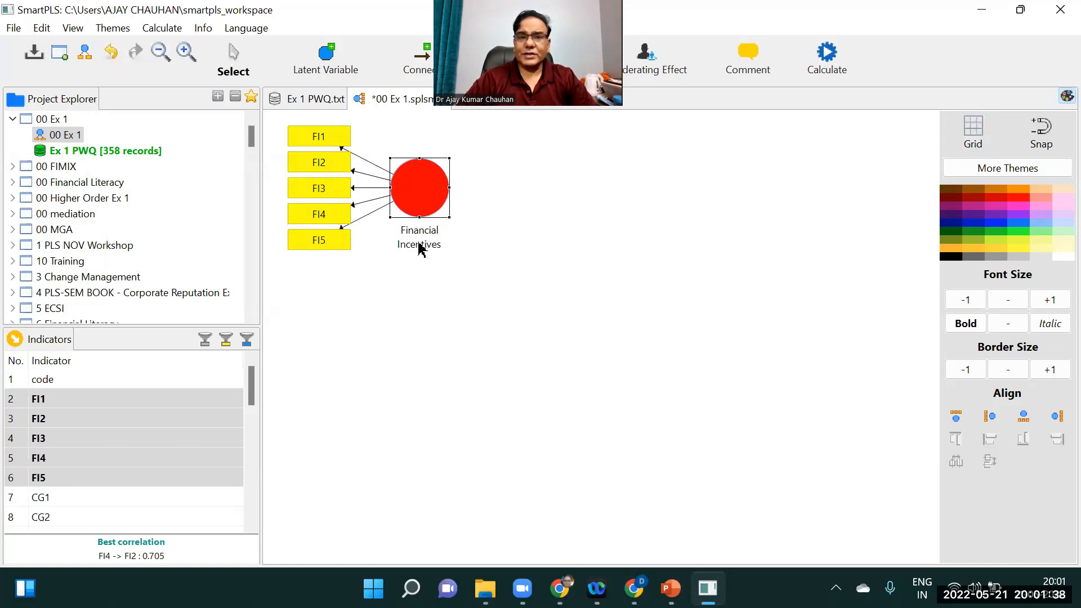
click(966, 325)
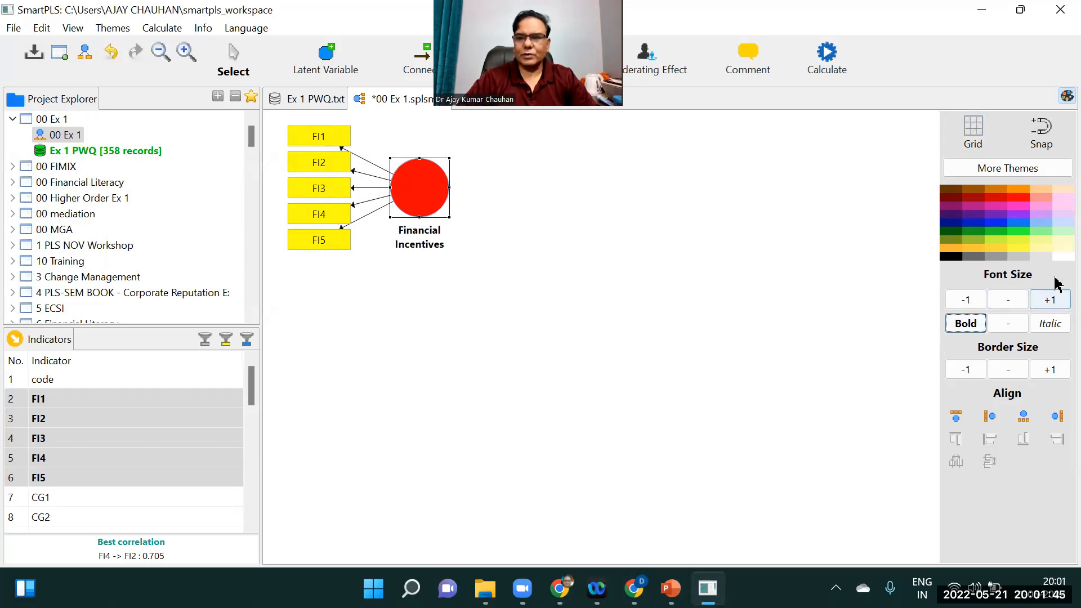
Increase the Financial Incentives label's font size by six steps, then reduce it by six steps
click(1048, 301)
click(1049, 302)
click(1049, 302)
click(1049, 302)
click(1050, 302)
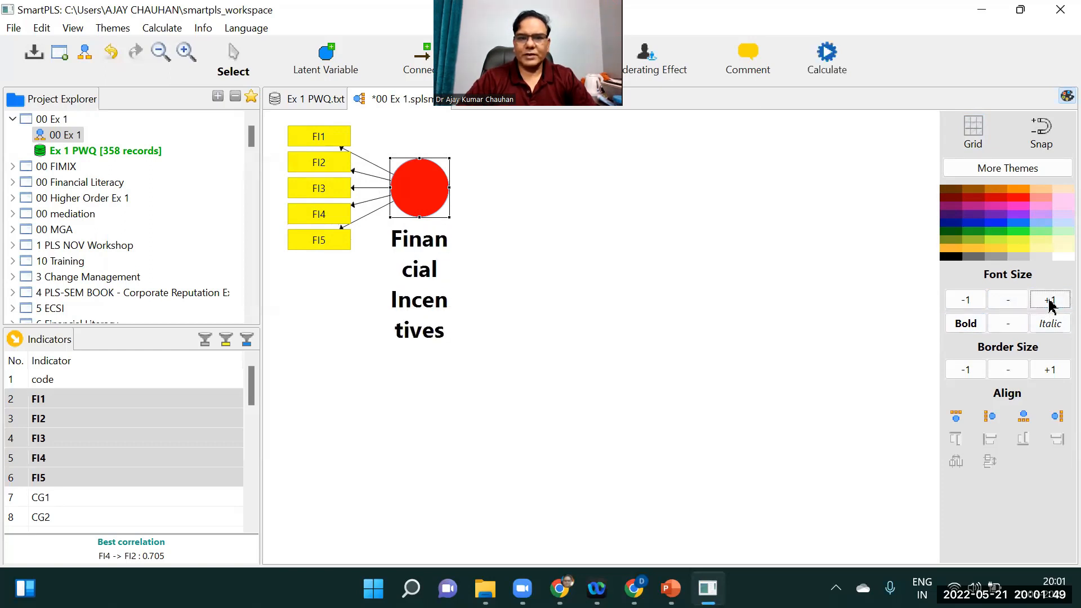
click(1049, 302)
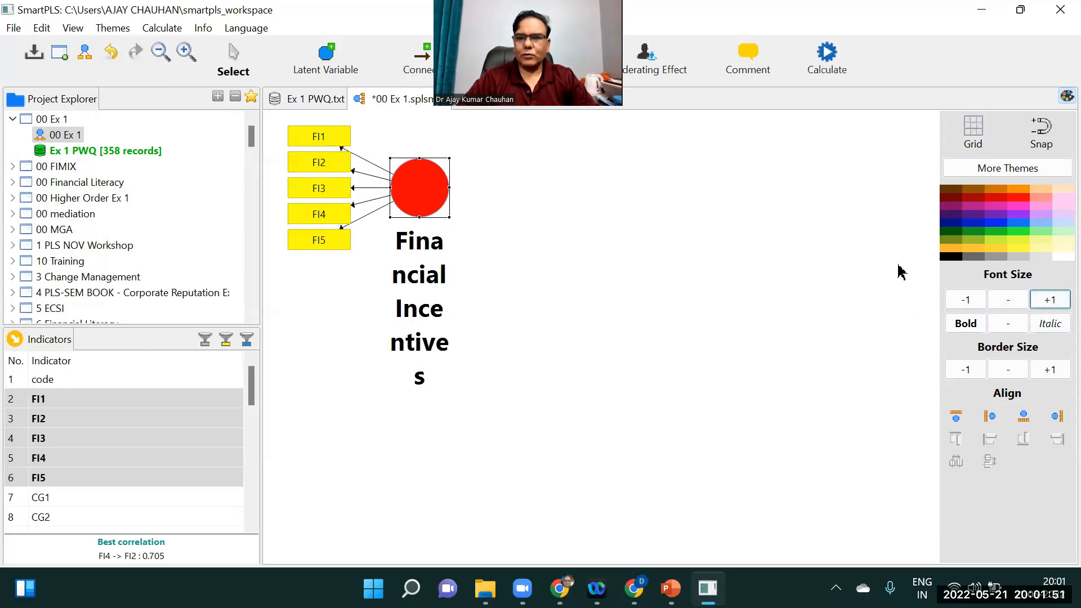
click(967, 302)
click(967, 303)
click(967, 302)
click(967, 303)
click(966, 302)
click(966, 302)
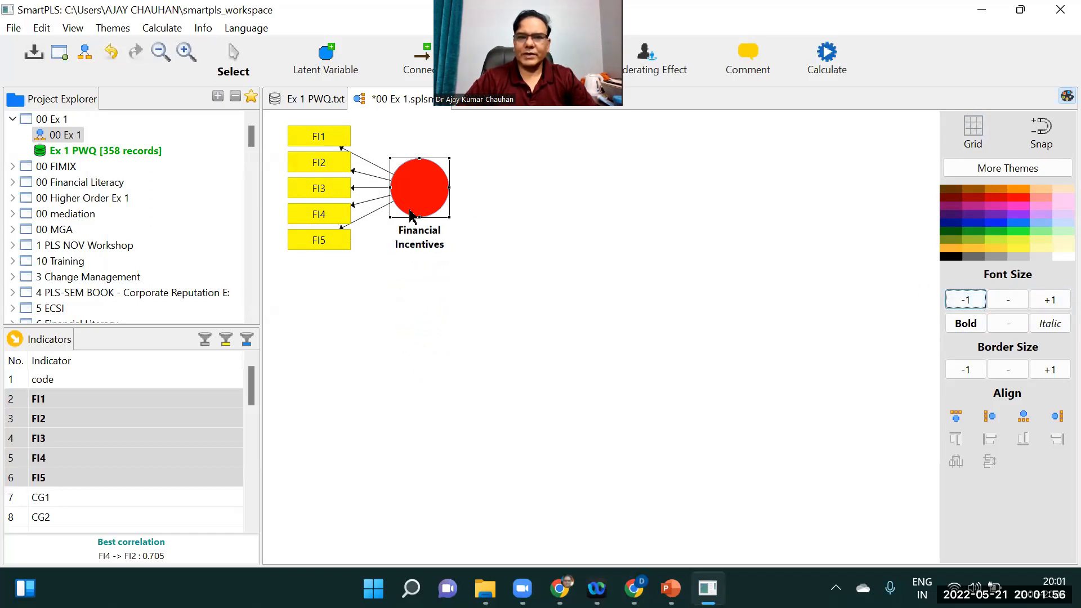
Nudge the Financial Incentives construct slightly and hide the sidebar
drag(429, 195, 421, 188)
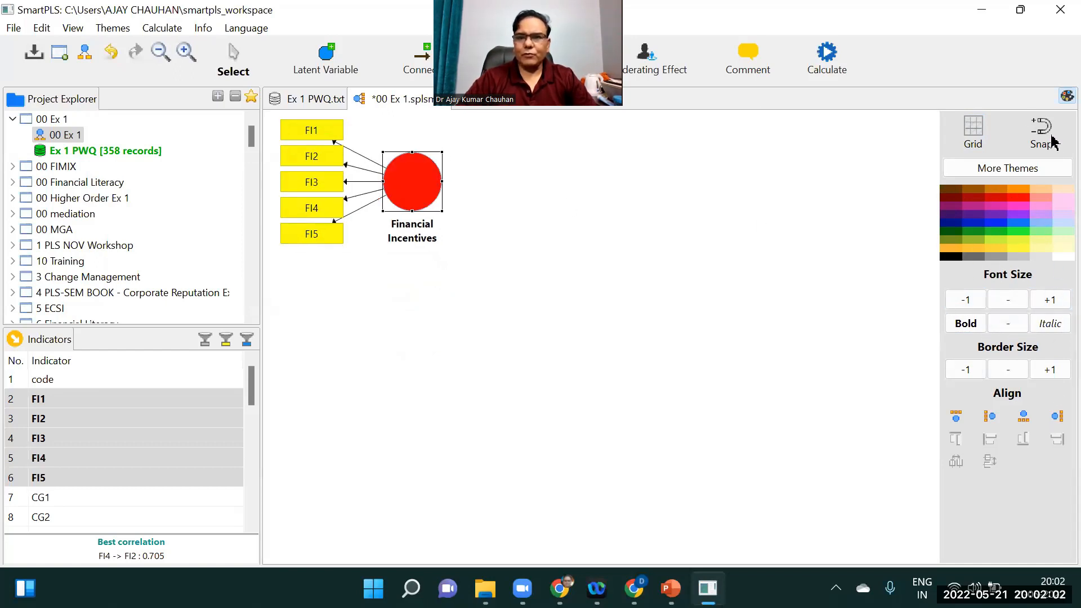
click(1063, 97)
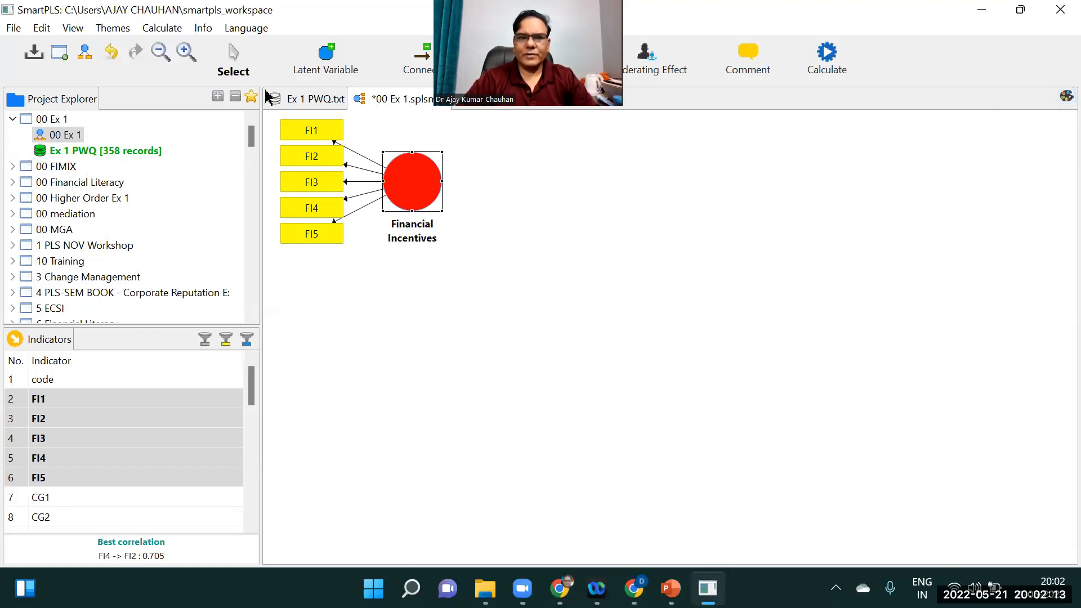
drag(403, 195, 408, 199)
Select indicators CG1 to CG7 and drop them onto the canvas below Financial Incentives to create a new construct
click(52, 498)
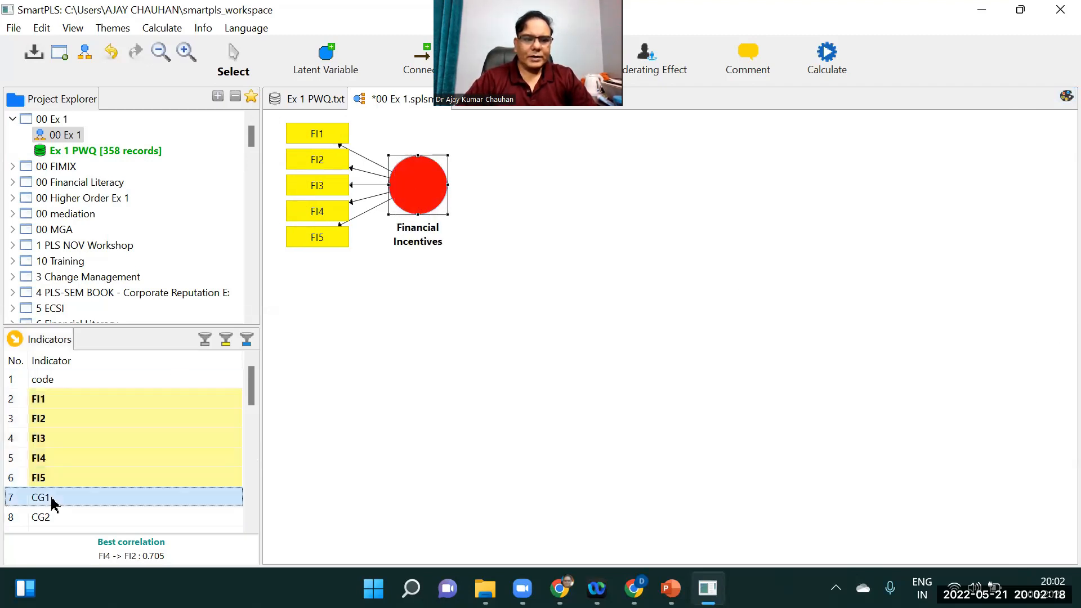
key(shift+Down)
key(shift+Down)
key(shift+Down)
key(shift+Down)
key(shift+Down)
key(shift+Down)
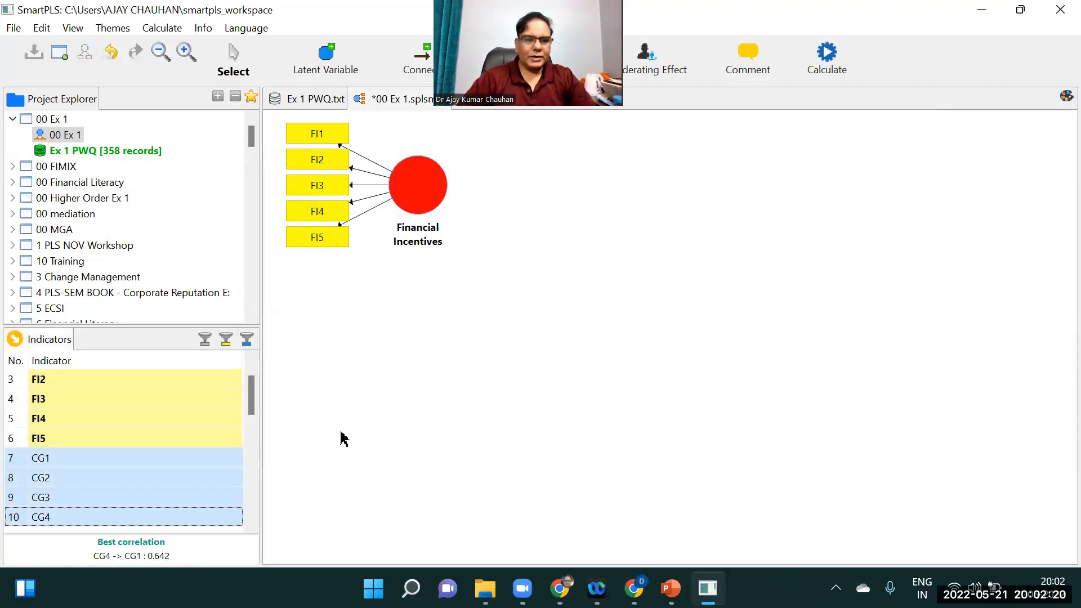
key(shift+Up)
key(shift+Down)
key(shift+Down)
key(shift+Down)
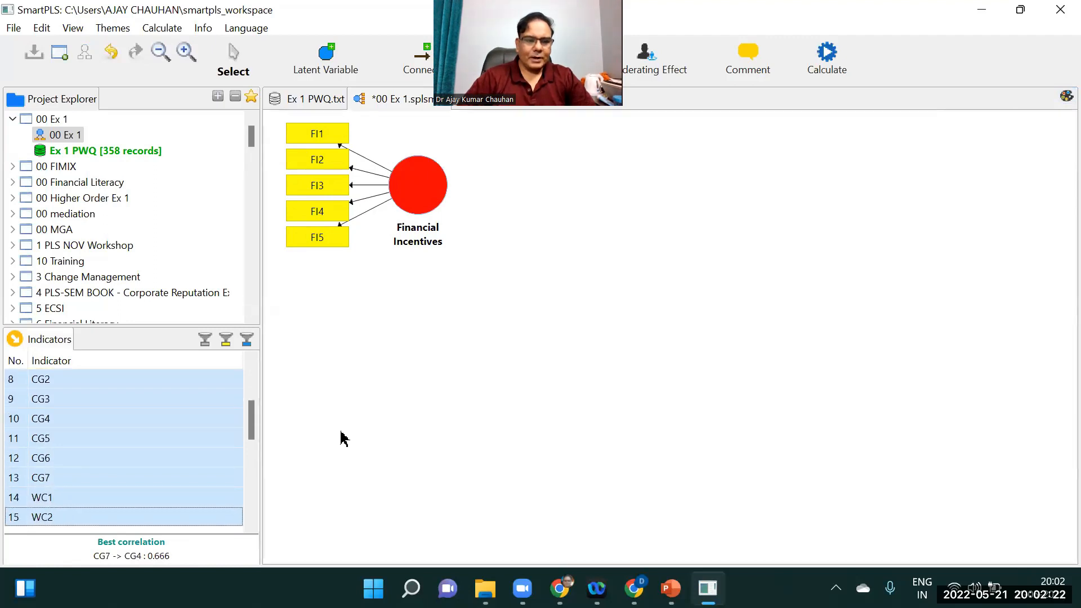
key(shift+Up)
key(shift+Up)
drag(194, 431, 386, 426)
Rename the new construct Career Growth
drag(425, 341, 406, 332)
right_click(403, 334)
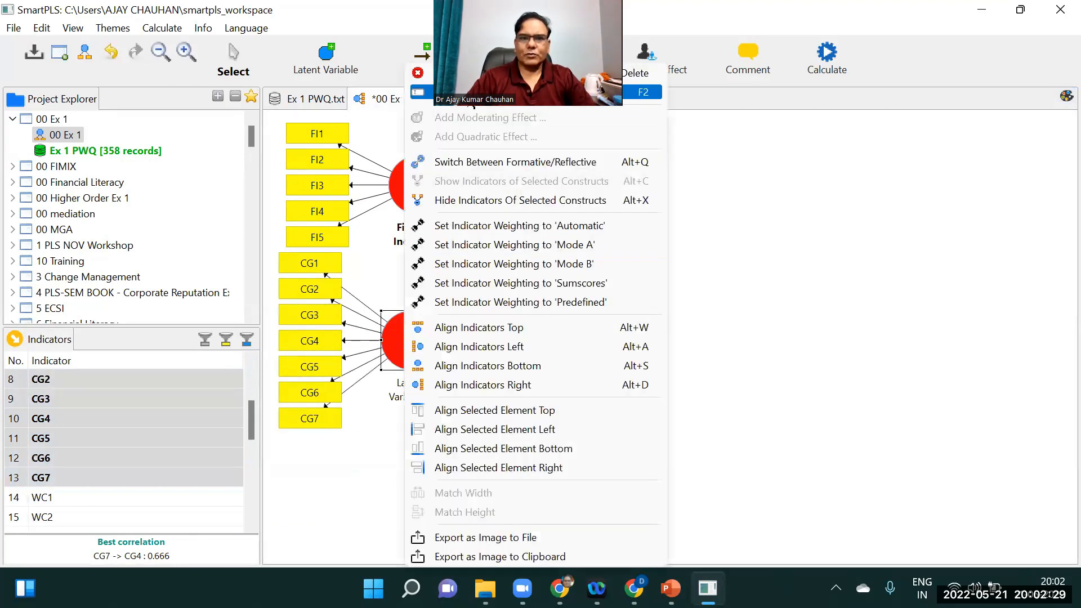
click(495, 93)
text(Care)
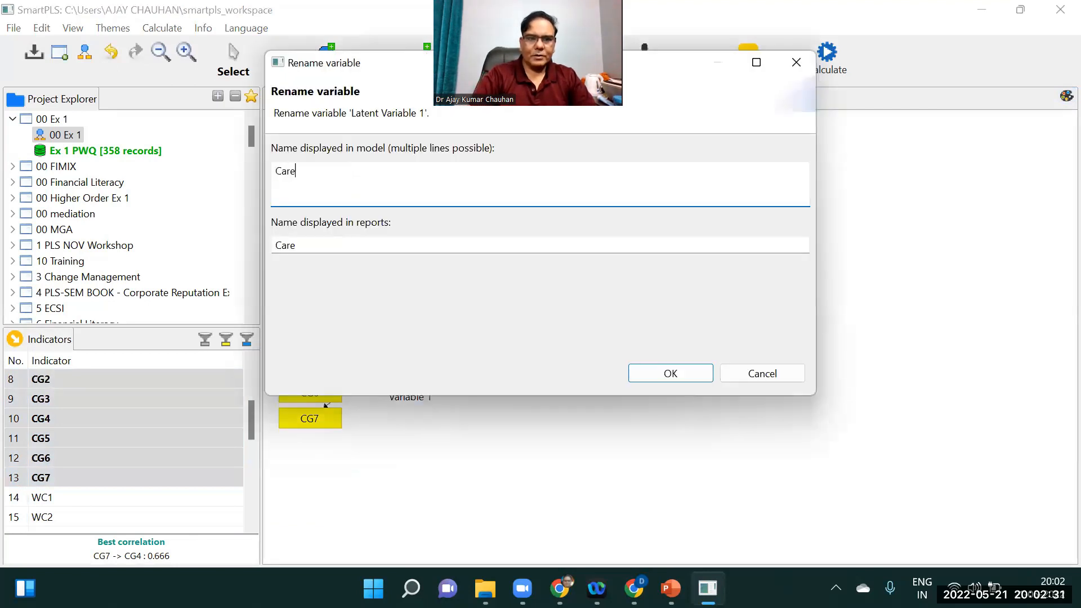
text(er Growth)
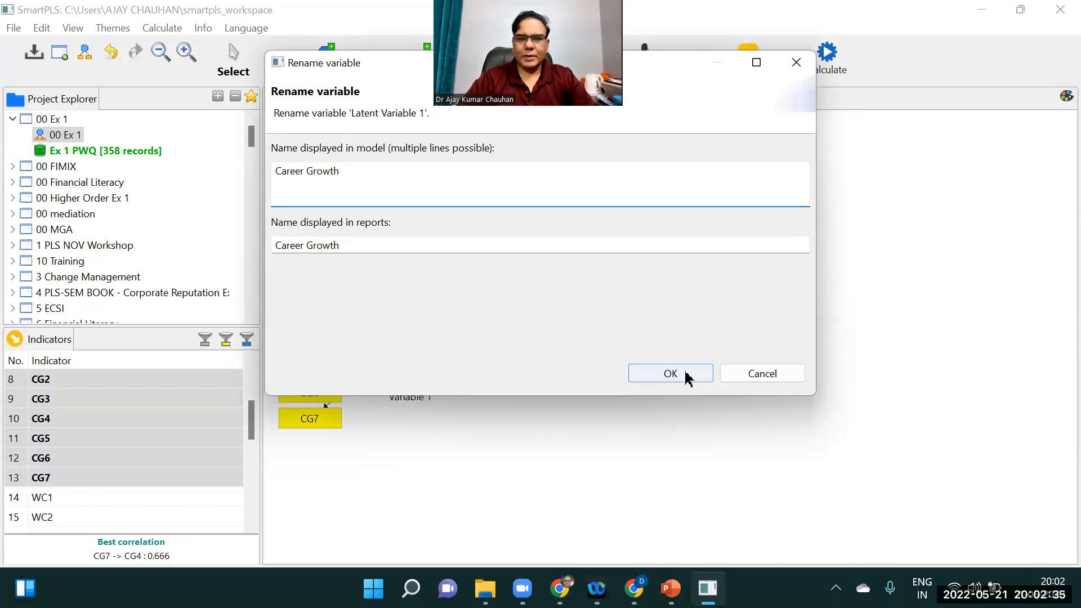
click(685, 373)
Zoom out and reposition the Financial Incentives and Career Growth constructs
drag(422, 172, 411, 164)
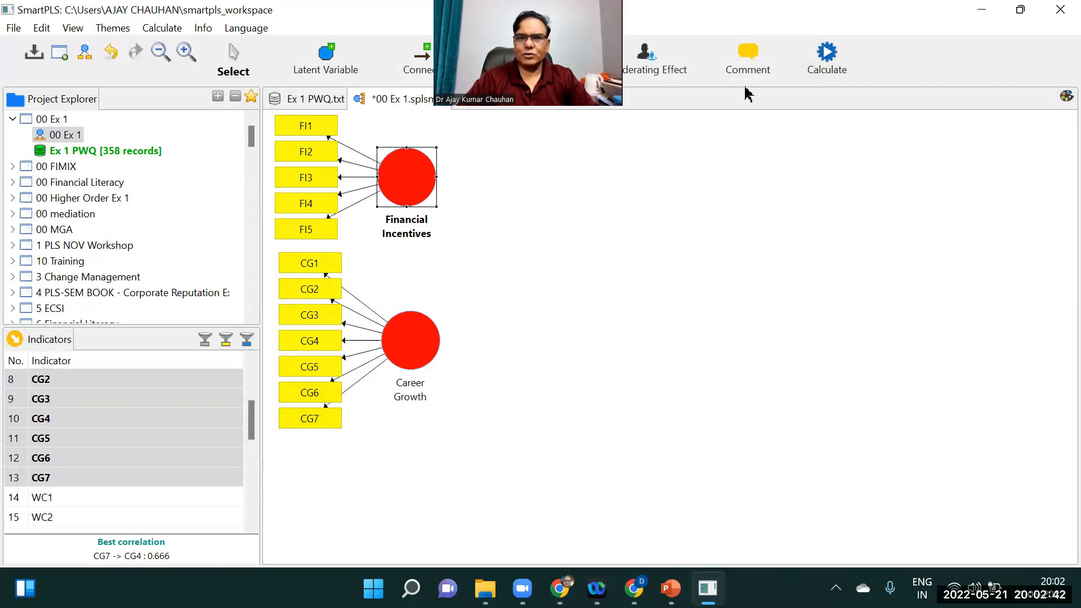
click(160, 52)
click(161, 53)
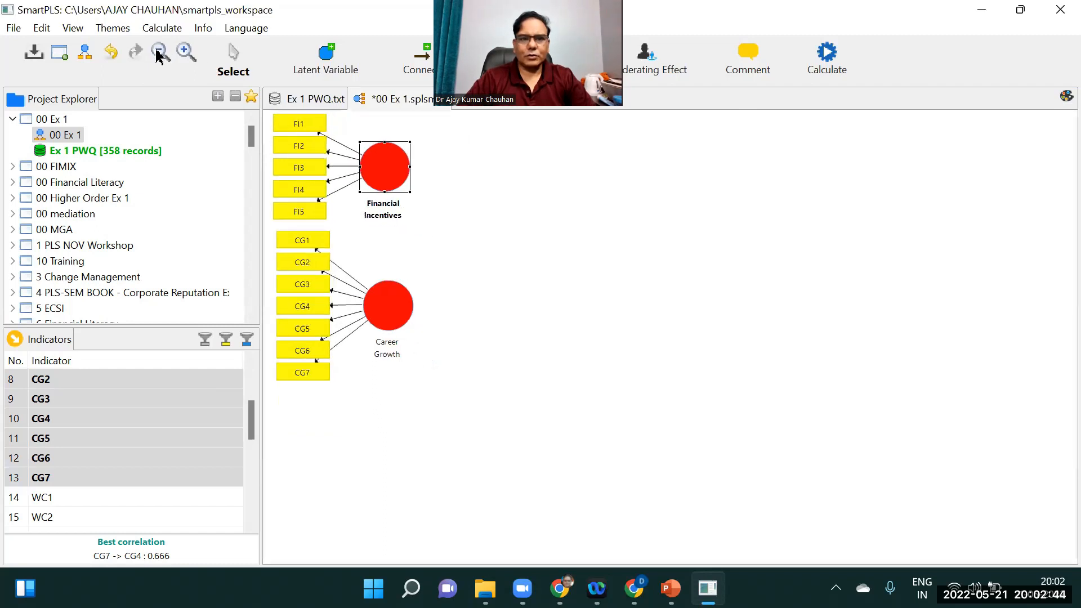
click(161, 52)
drag(363, 158, 434, 165)
drag(372, 269, 423, 283)
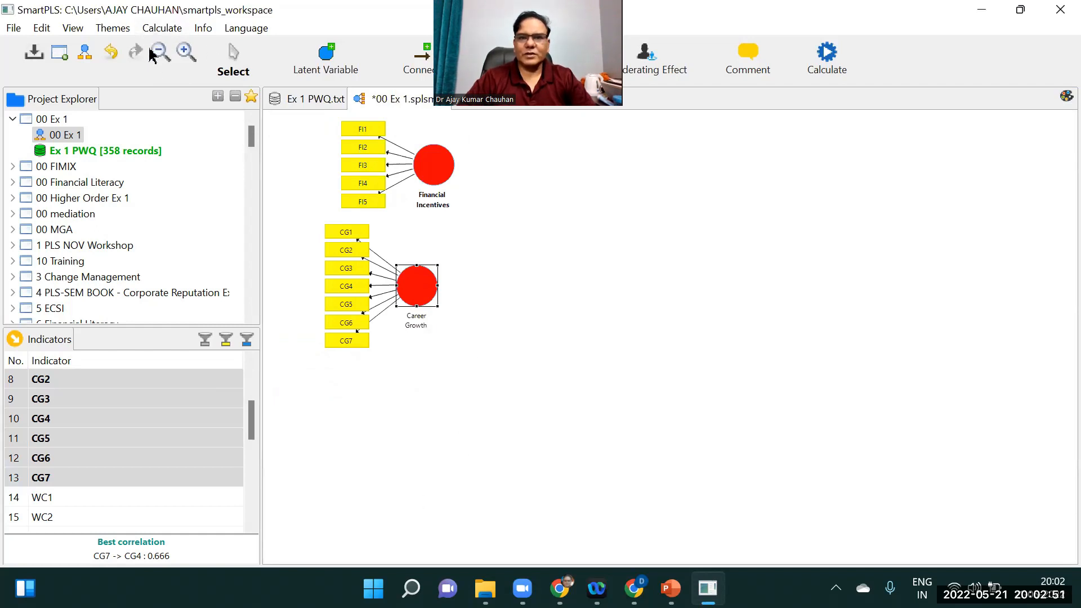
drag(252, 417, 258, 451)
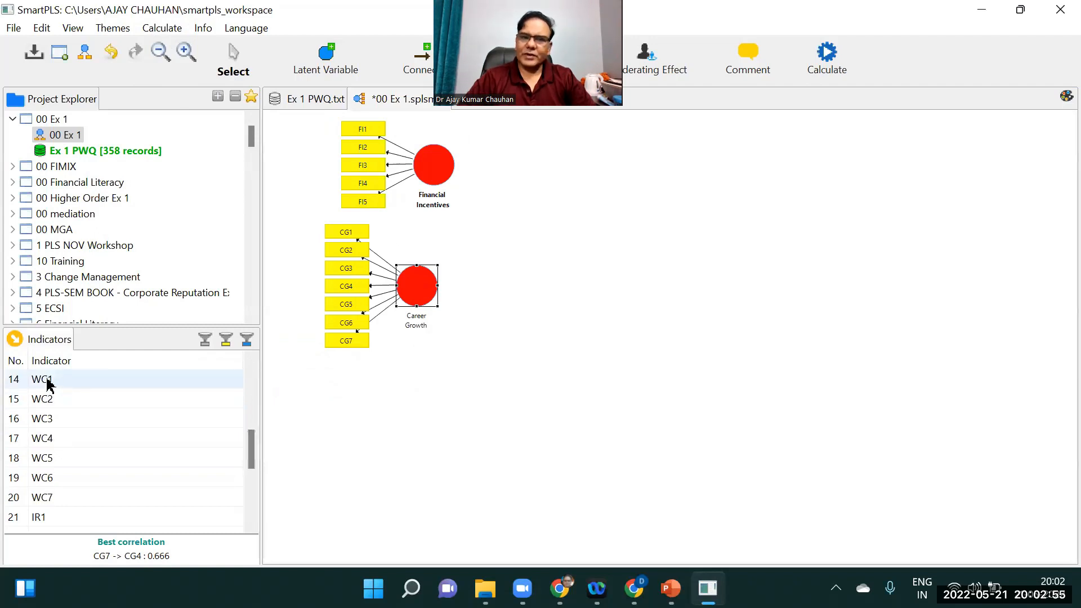
Create a new construct from indicators WC1 to WC7 and place it below Career Growth
click(49, 384)
key(shift+Down)
key(shift+Down)
key(shift+Down)
key(shift+Down)
key(shift+Down)
key(shift+Down)
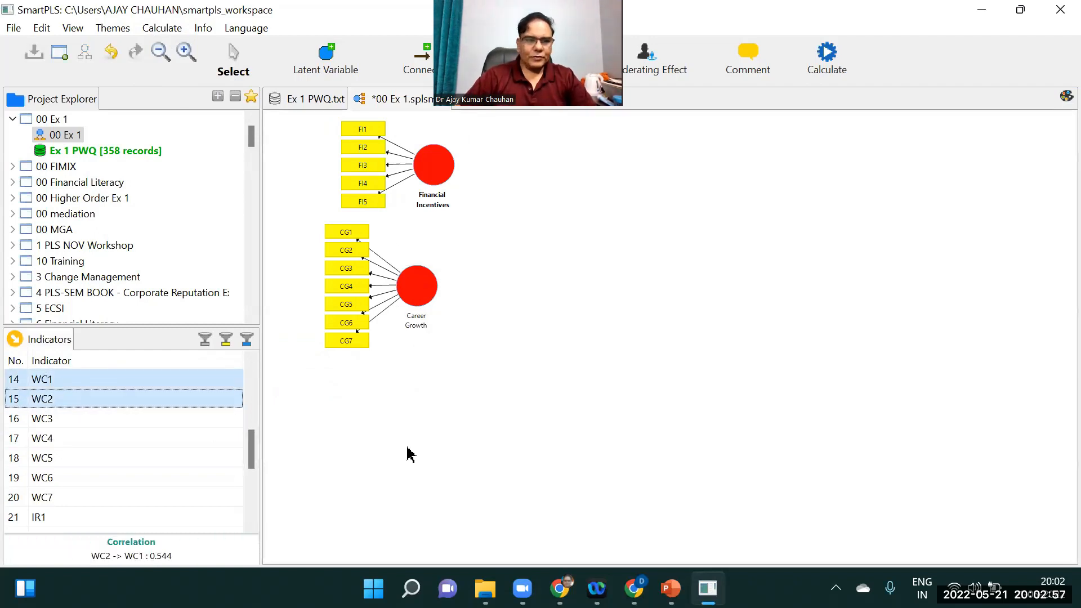
drag(239, 438, 383, 434)
drag(371, 368, 494, 419)
Rename the new construct Work Culture
right_click(496, 420)
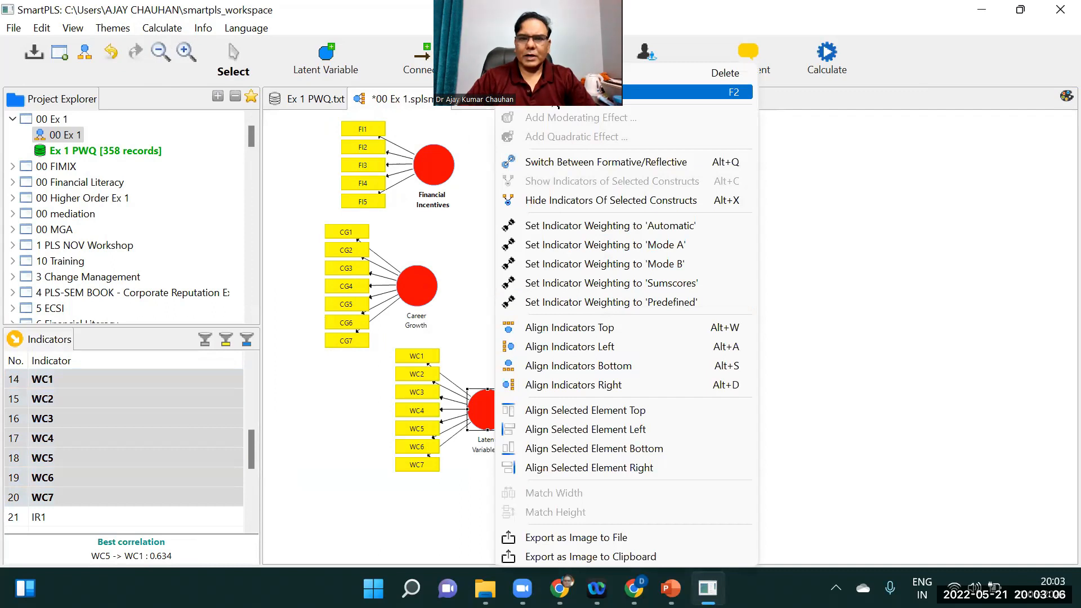
click(555, 93)
text(Work Cul)
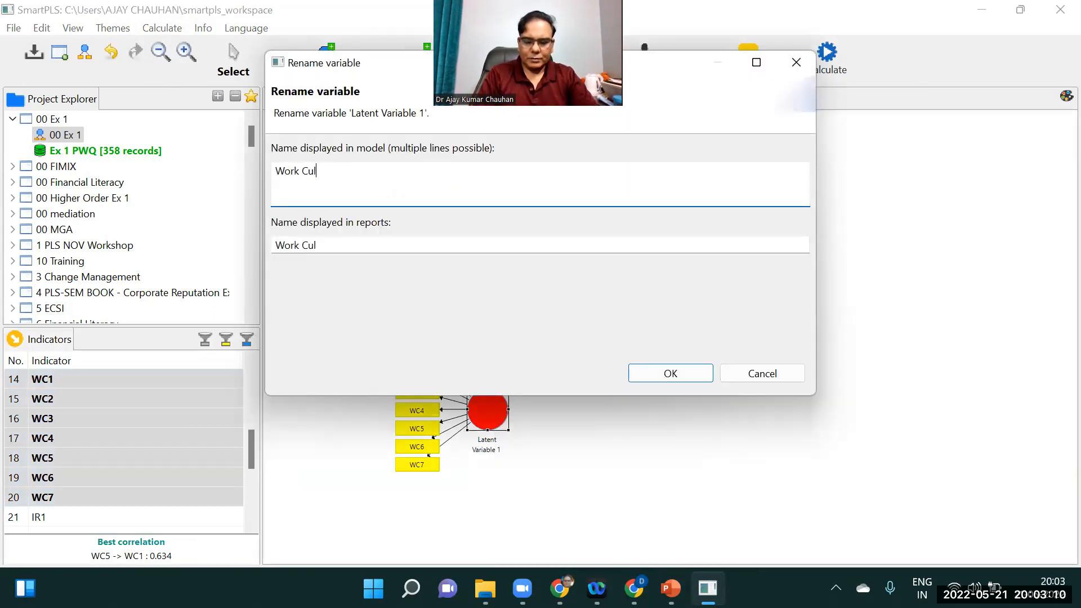
text(ture)
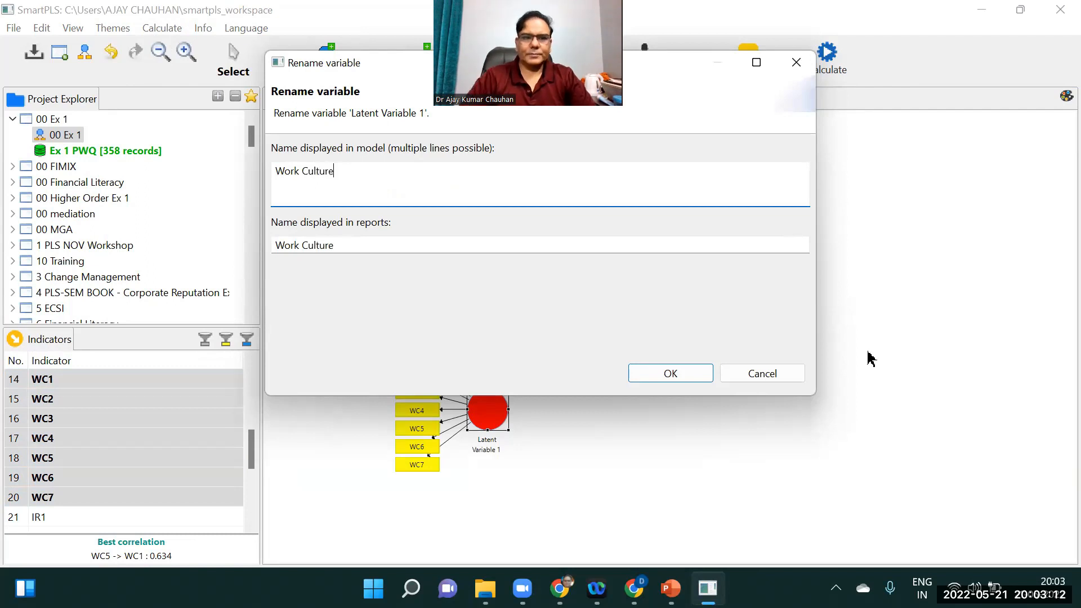
click(691, 376)
Align the Financial Incentives indicators above the construct
drag(445, 164, 477, 174)
right_click(461, 171)
click(604, 333)
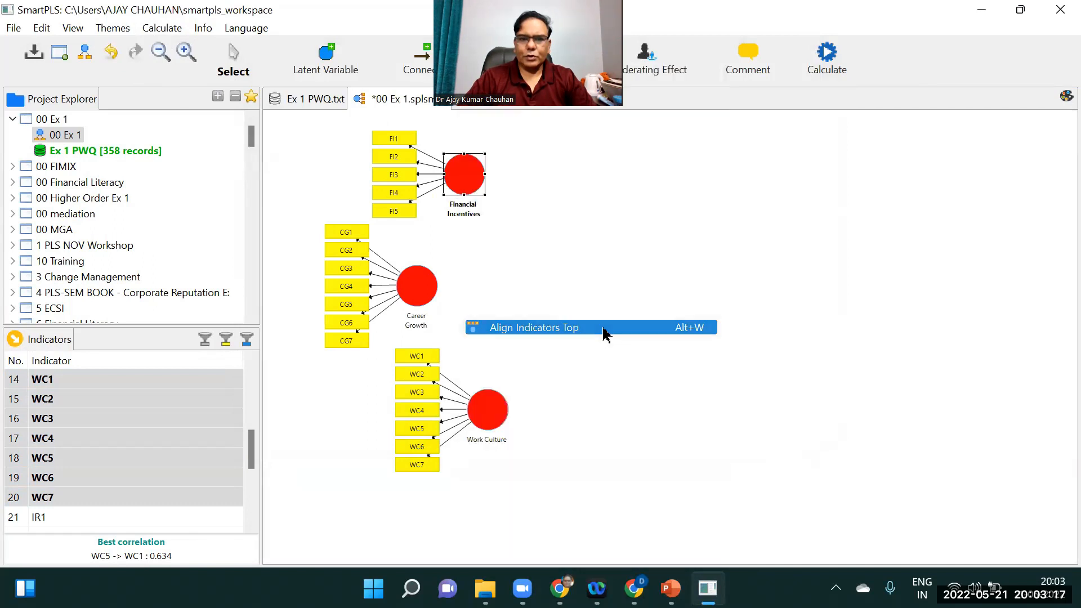
Move the Career Growth and Work Culture constructs toward the left of the canvas
click(422, 285)
drag(388, 235, 388, 235)
drag(487, 410, 381, 363)
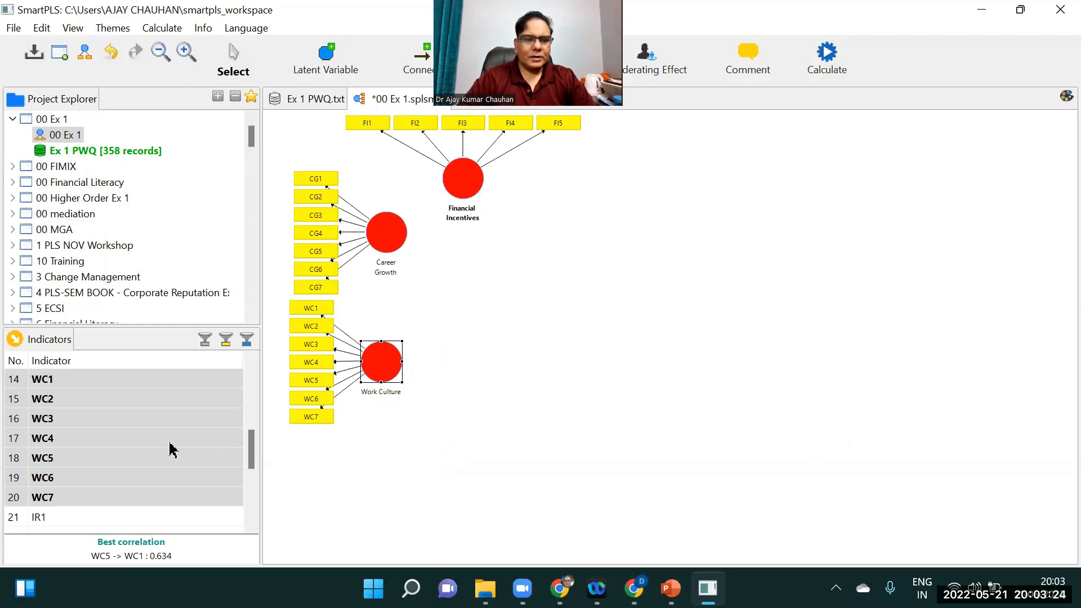
Create a new construct from indicators IR1 to IR5 beside Work Culture
drag(251, 441, 252, 470)
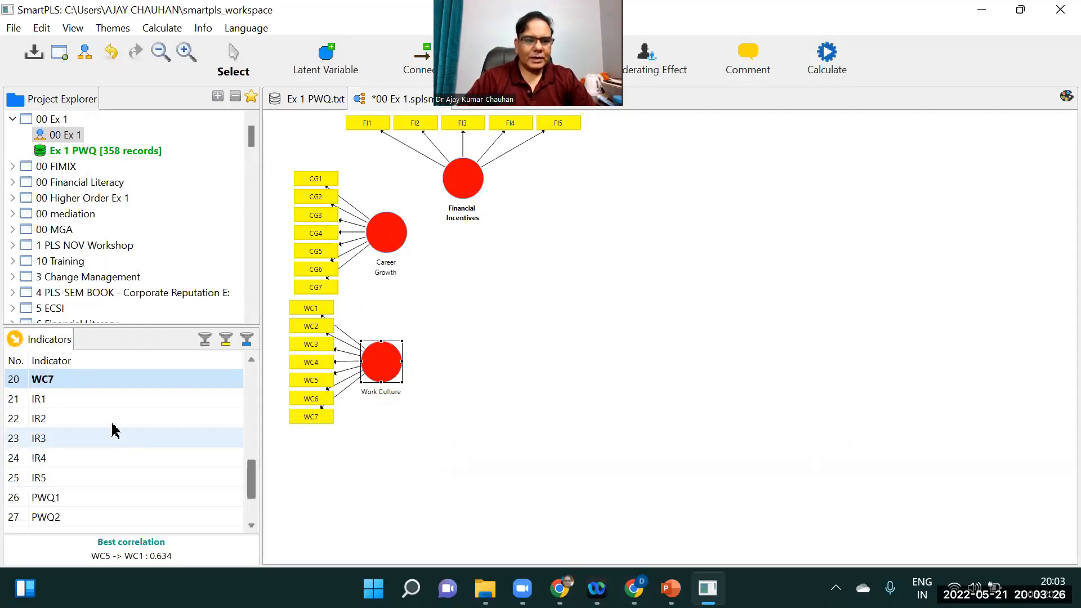
click(68, 399)
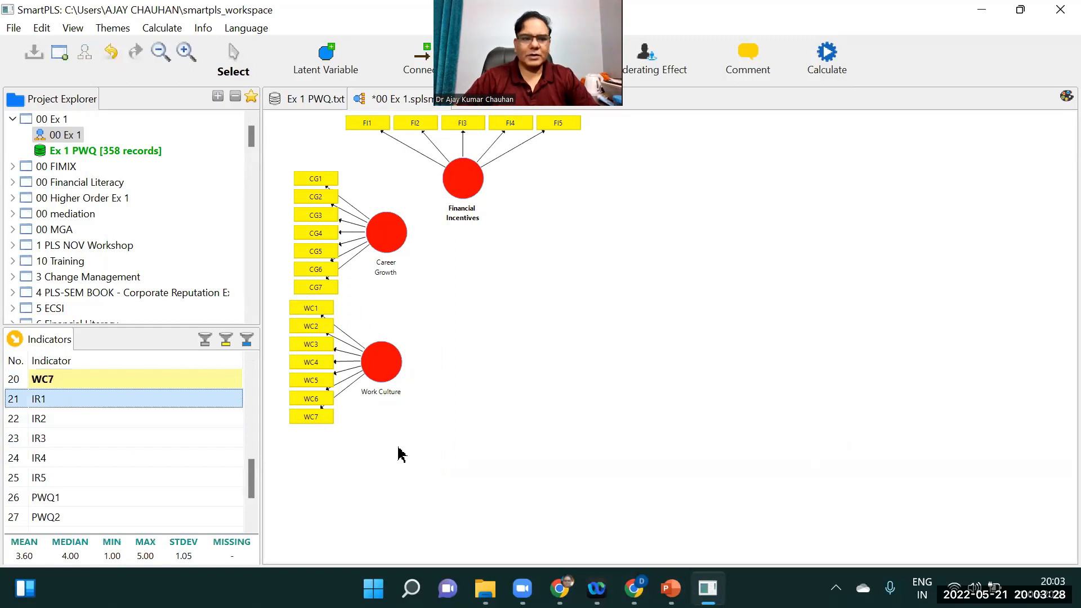
key(shift+Down)
key(shift+Down)
key(shift+Down)
key(shift+Down)
drag(206, 417, 495, 450)
click(493, 427)
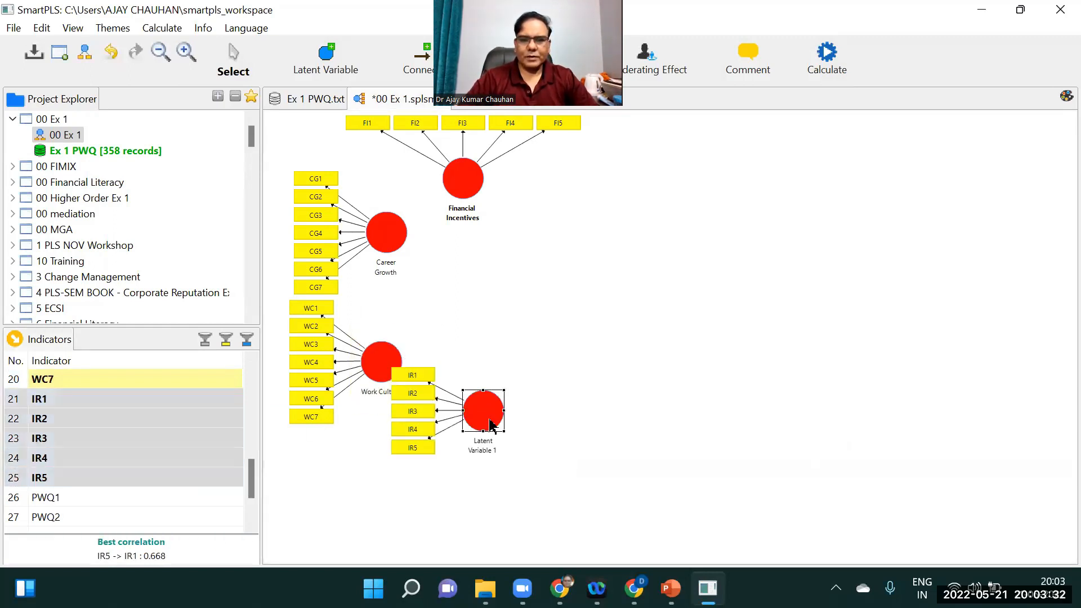
Rename the new construct Interpersonal Relationship and move it below Work Culture
right_click(490, 425)
click(684, 92)
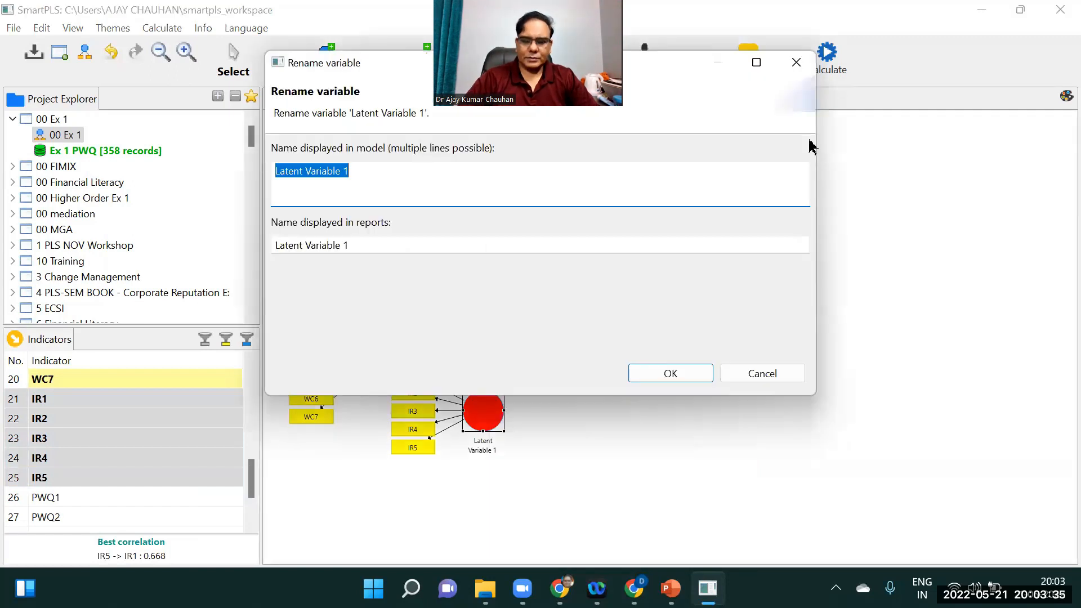
text(Interper)
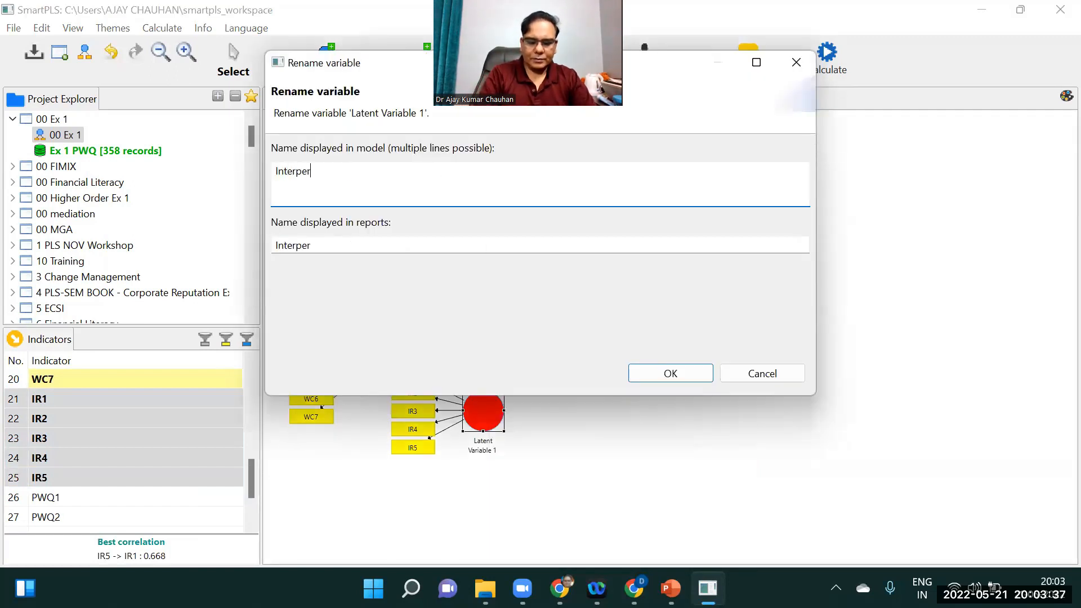
text(sonal Relationship)
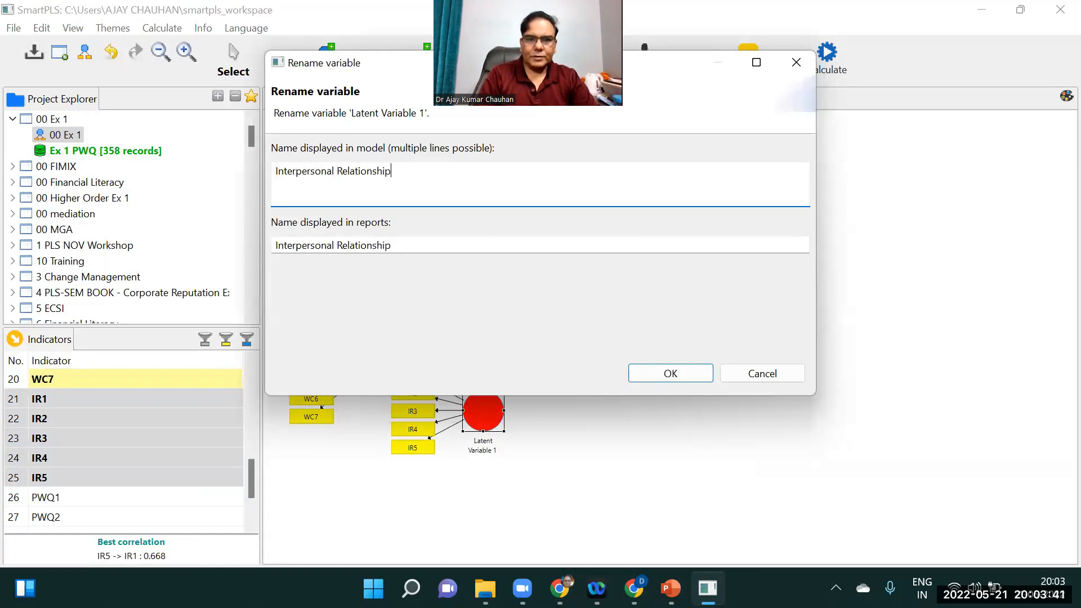
click(670, 374)
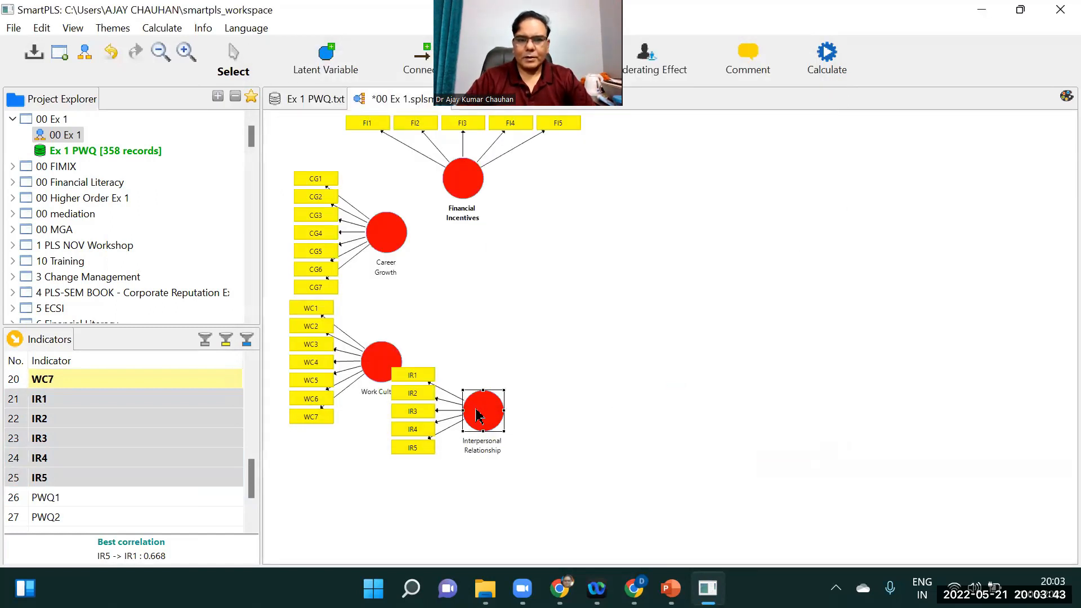
drag(483, 415, 484, 468)
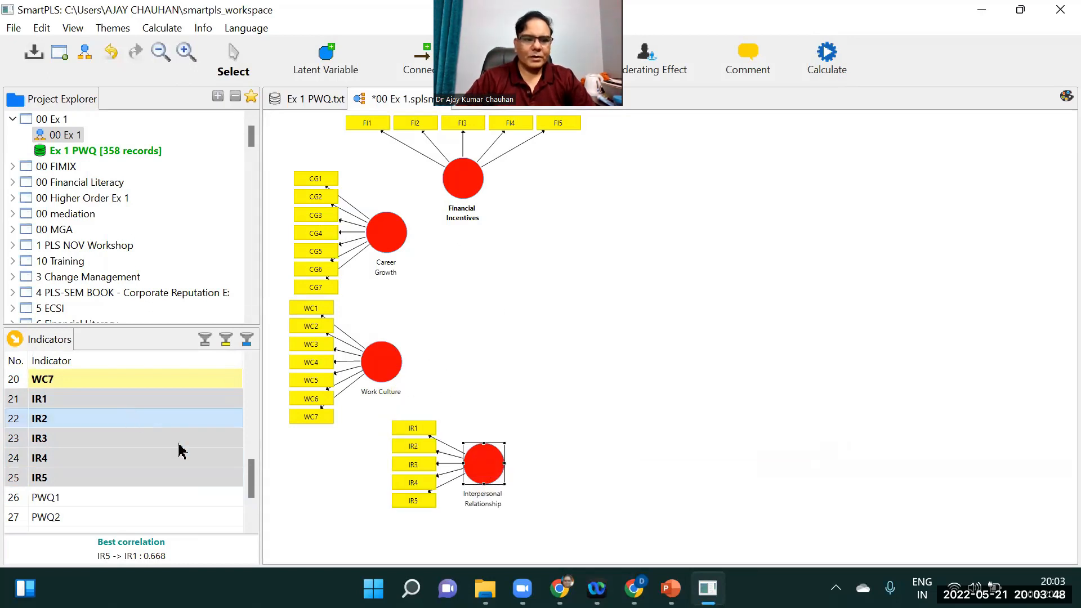
Create a new construct on the right of the canvas from indicators PWQ1 to PWQ6
click(252, 476)
drag(253, 476, 251, 495)
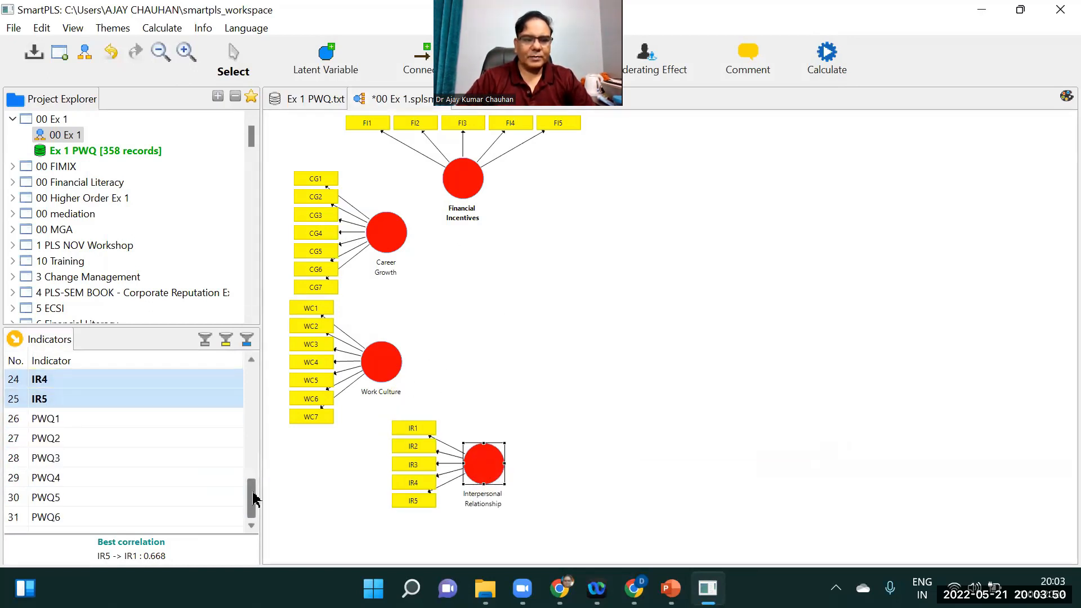
click(59, 425)
key(shift+Down)
key(shift+Down)
key(shift+Down)
key(shift+Down)
key(shift+Down)
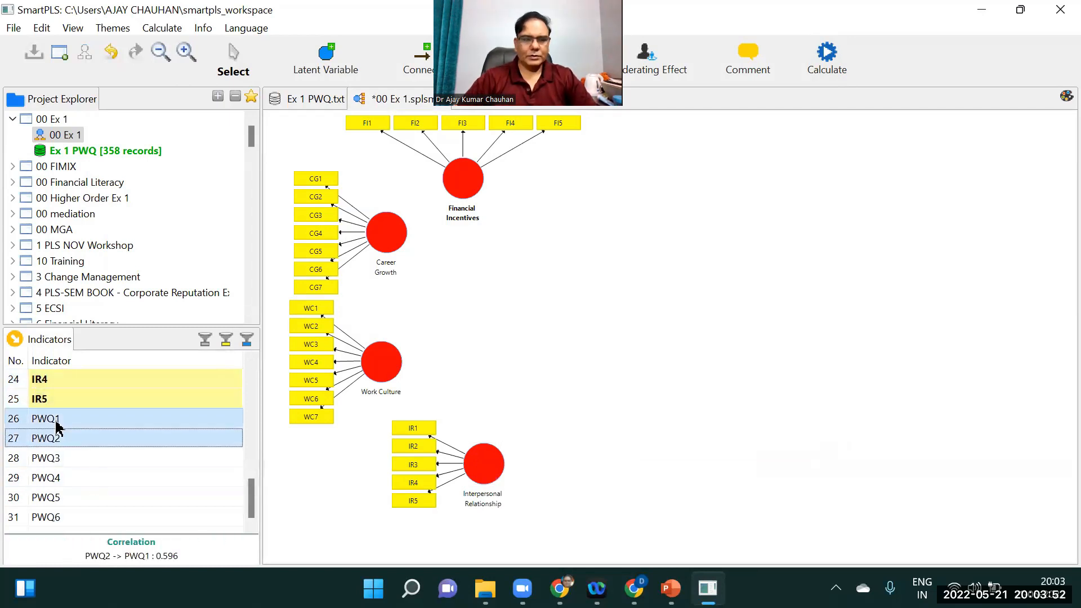
drag(68, 440, 616, 262)
Align the new construct's indicators to its right and move the construct further right and down
right_click(614, 265)
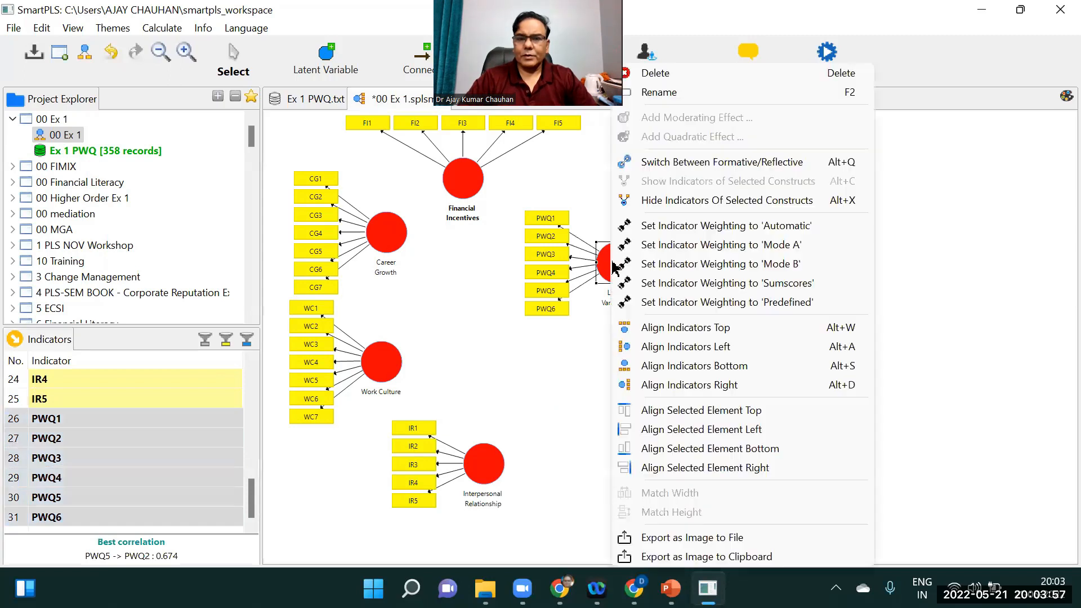
click(769, 385)
drag(617, 273, 694, 331)
Rename the new construct Perceived Work Quality
right_click(694, 328)
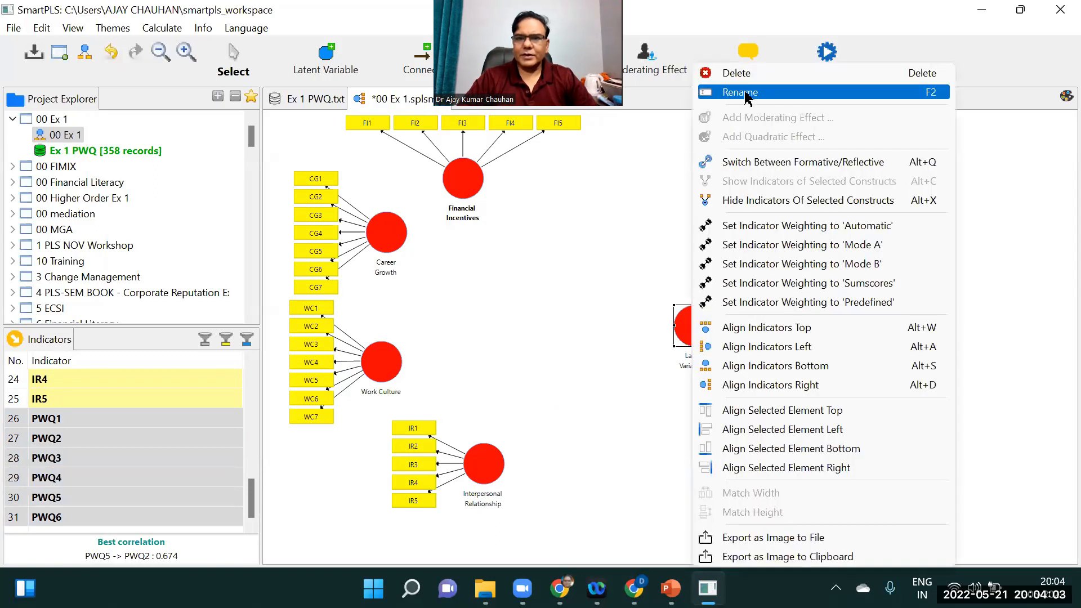
click(715, 96)
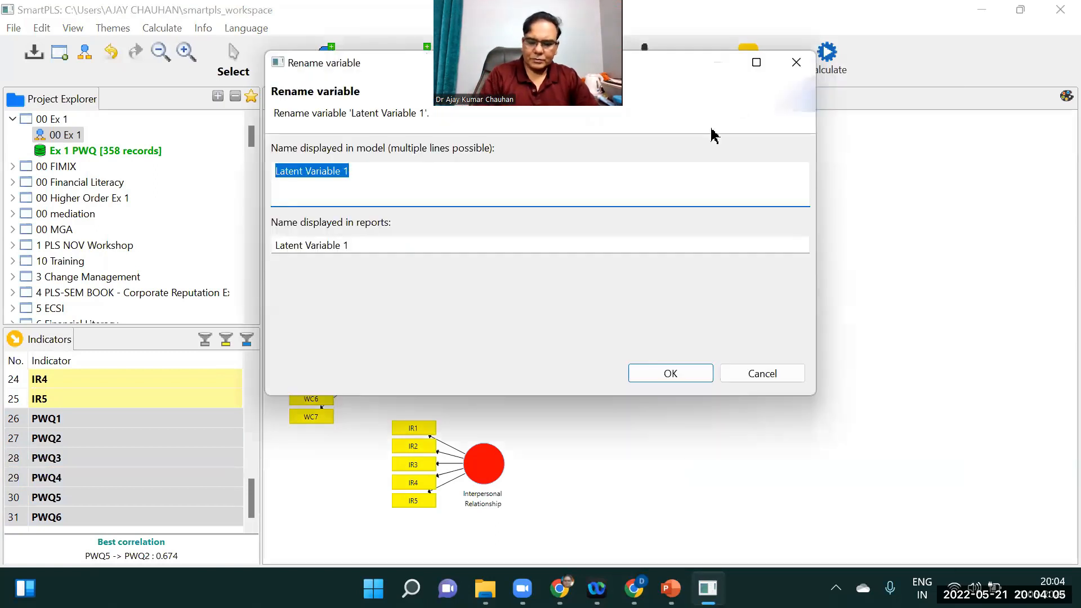
text(Perceived Work)
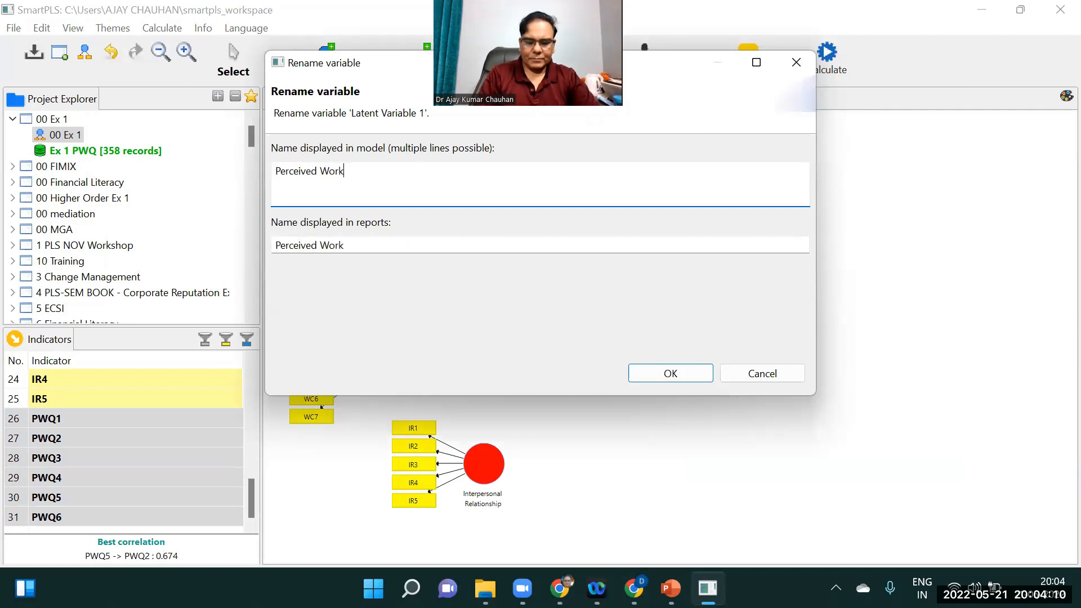
text( Quality)
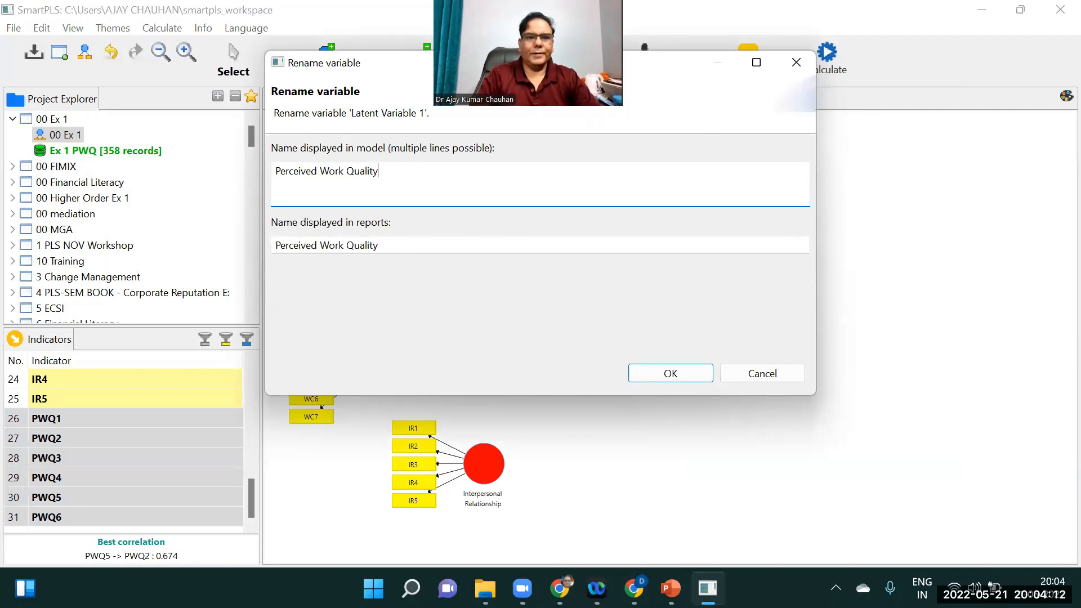
click(695, 373)
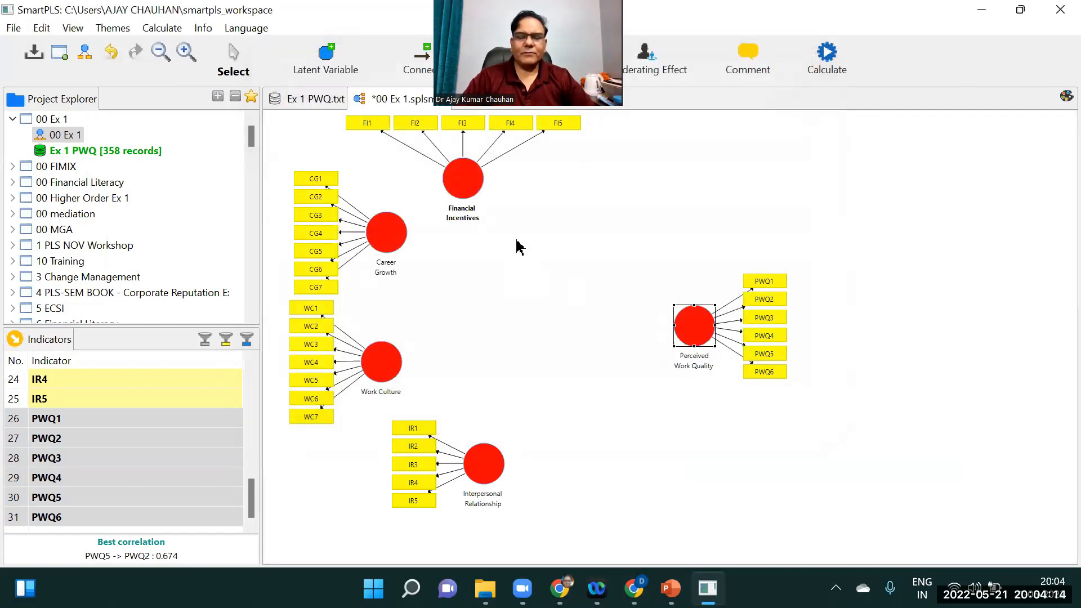
Nudge Financial Incentives, Interpersonal Relationship and Perceived Work Quality into tidier positions
drag(467, 190, 492, 193)
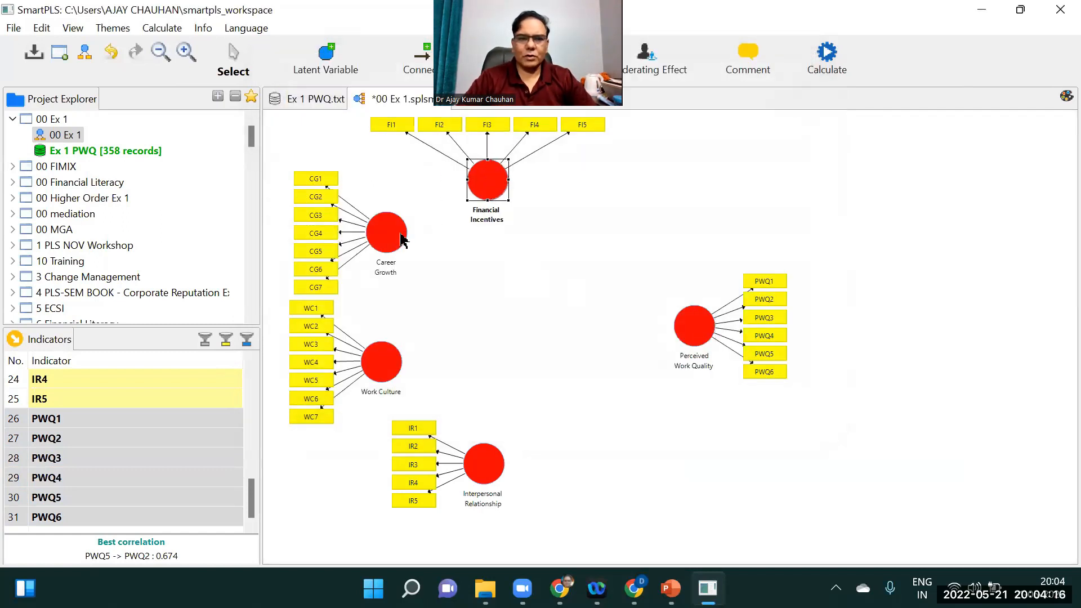
mouse_move(494, 467)
mouse_down()
mouse_move(500, 441)
mouse_move(497, 455)
mouse_up()
drag(691, 322, 705, 315)
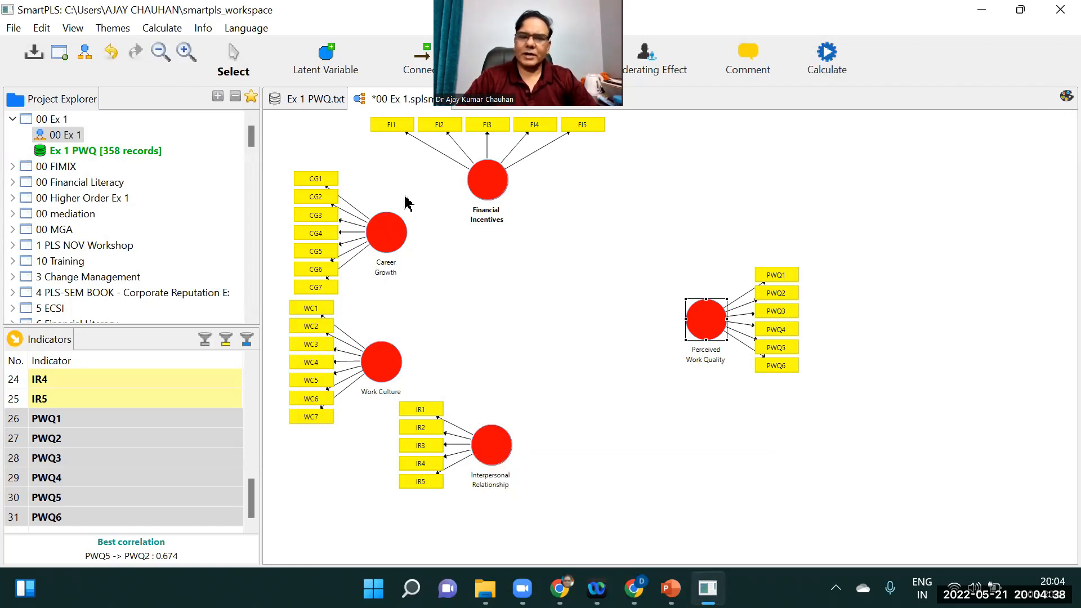
Connect Financial Incentives, Career Growth, Work Culture and Interpersonal Relationship each to Perceived Work Quality
mouse_move(396, 378)
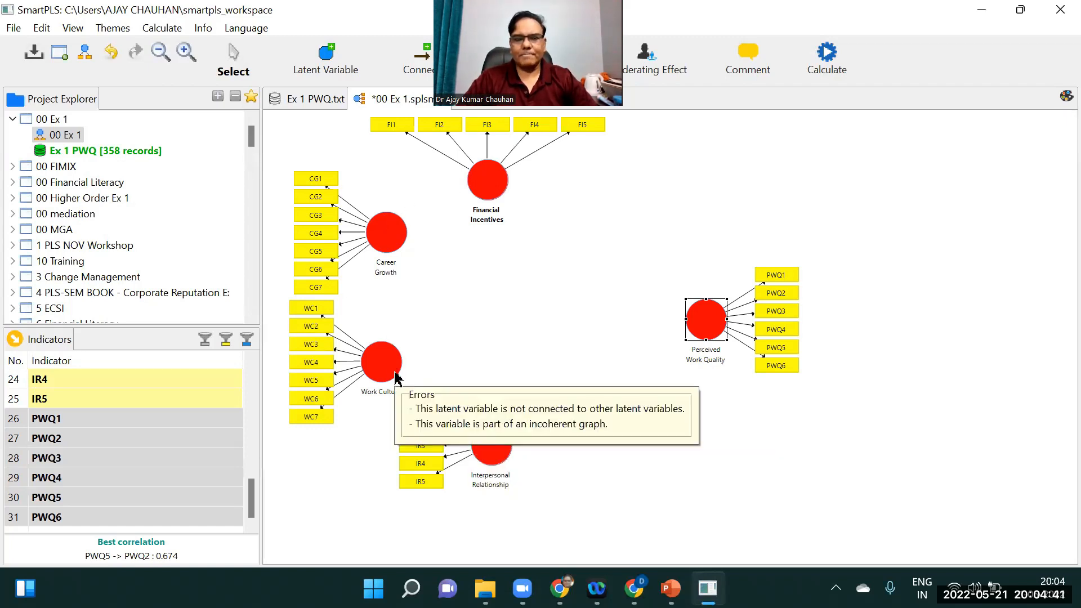
mouse_move(376, 361)
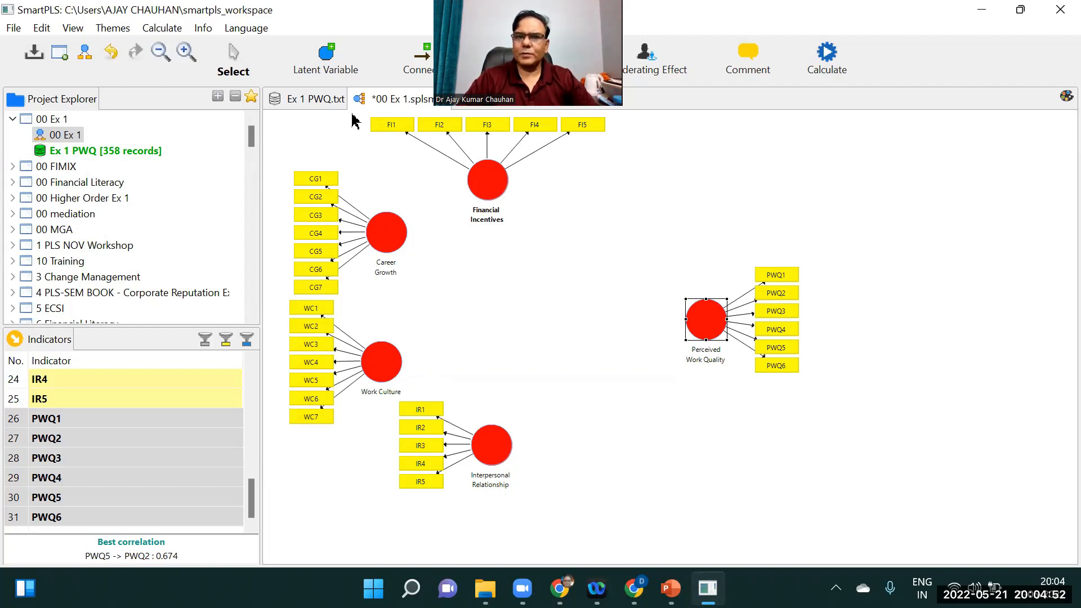
click(422, 56)
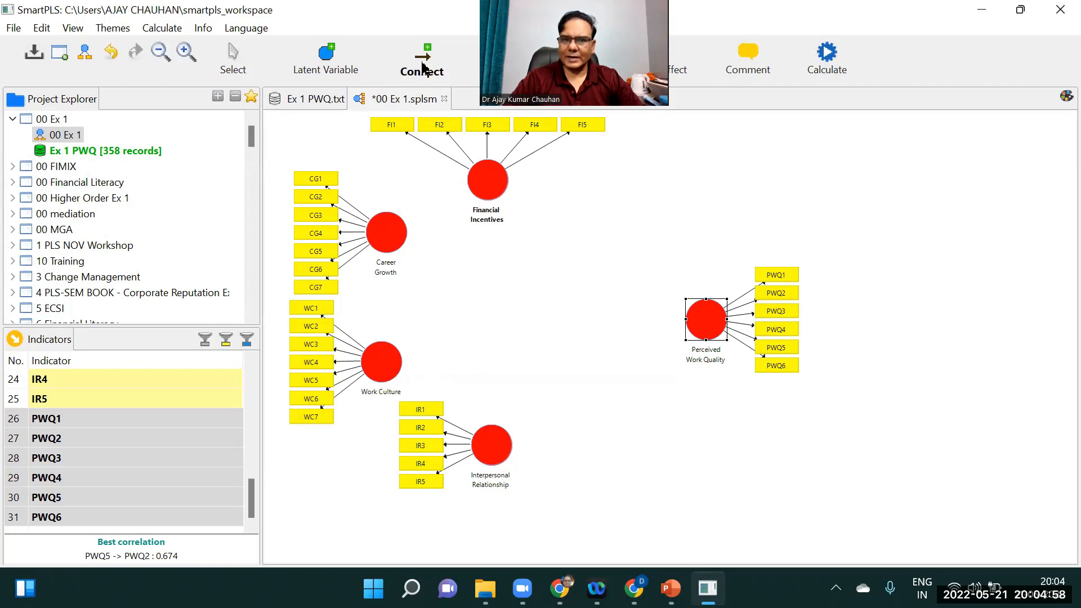
click(498, 189)
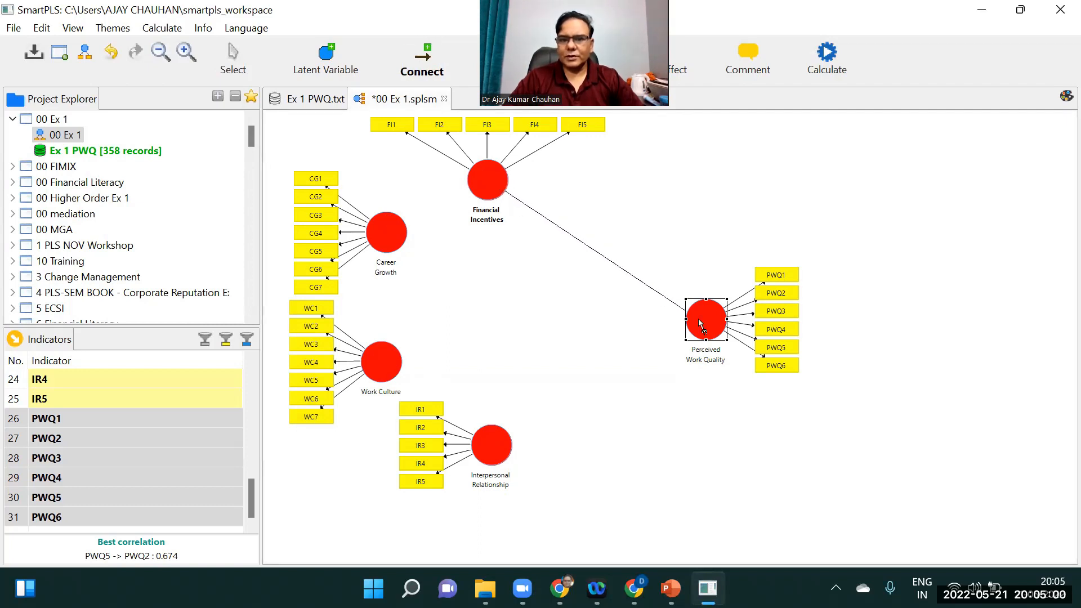
click(400, 245)
click(694, 312)
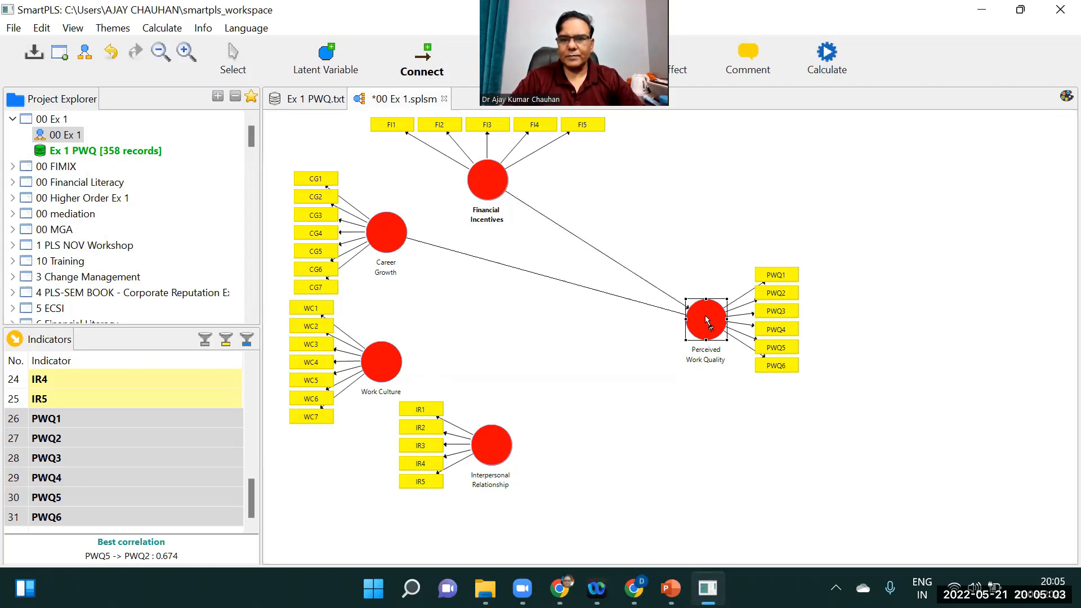
click(390, 366)
click(691, 326)
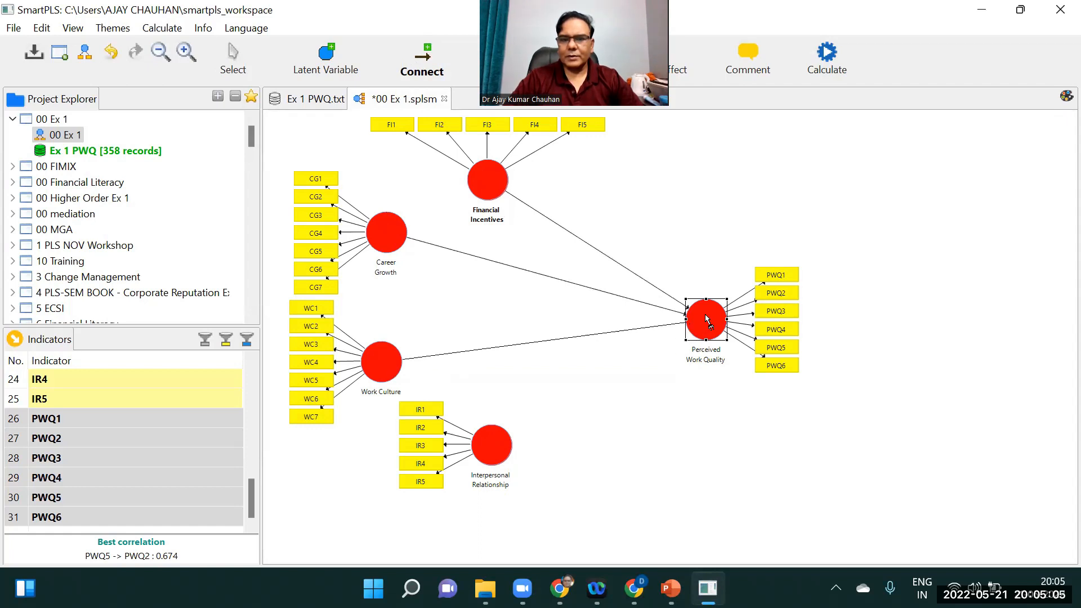
click(511, 436)
click(698, 319)
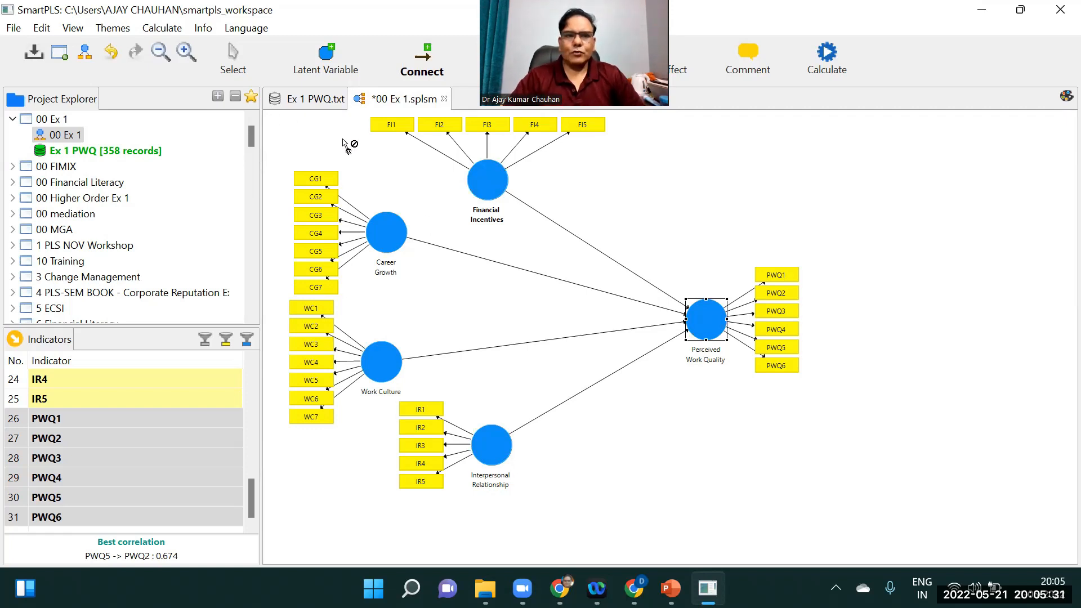
click(425, 54)
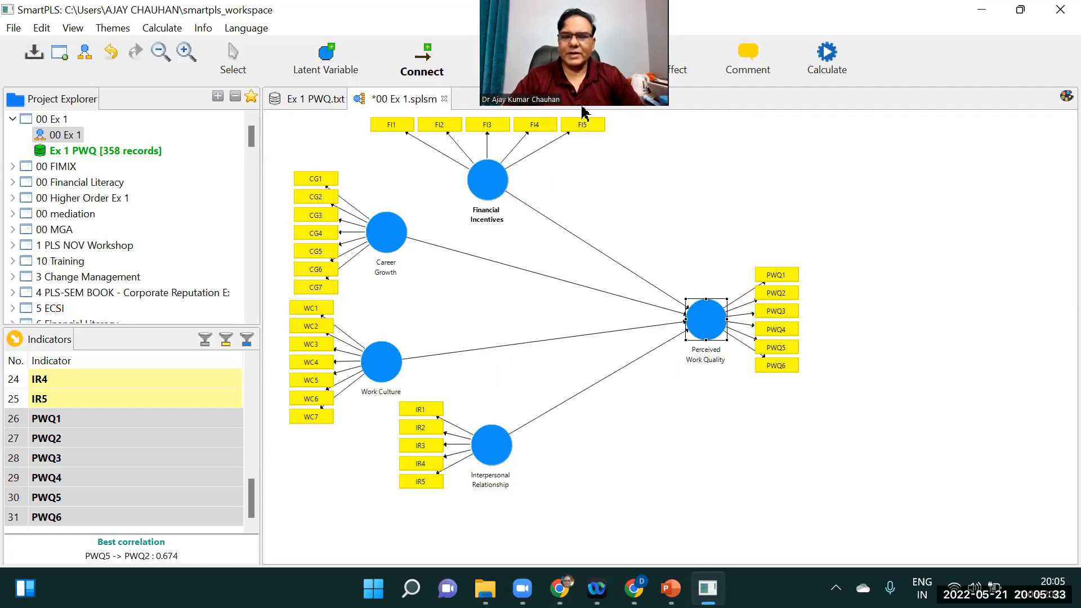
click(233, 54)
click(707, 313)
right_click(707, 313)
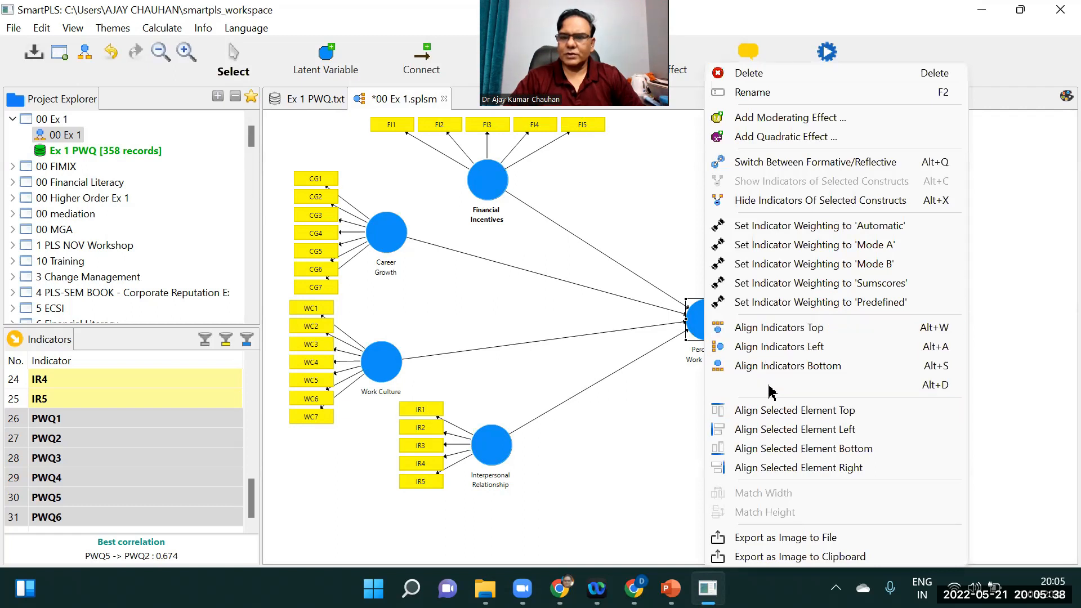
click(1001, 203)
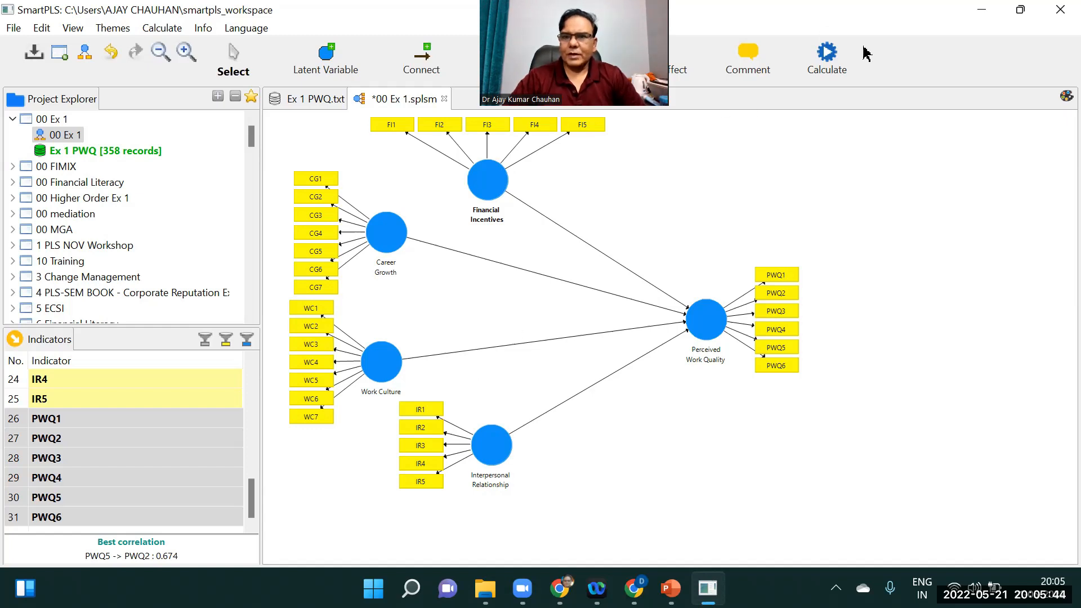
Run the PLS Algorithm on the model and return to the path diagram to view its estimates
click(829, 54)
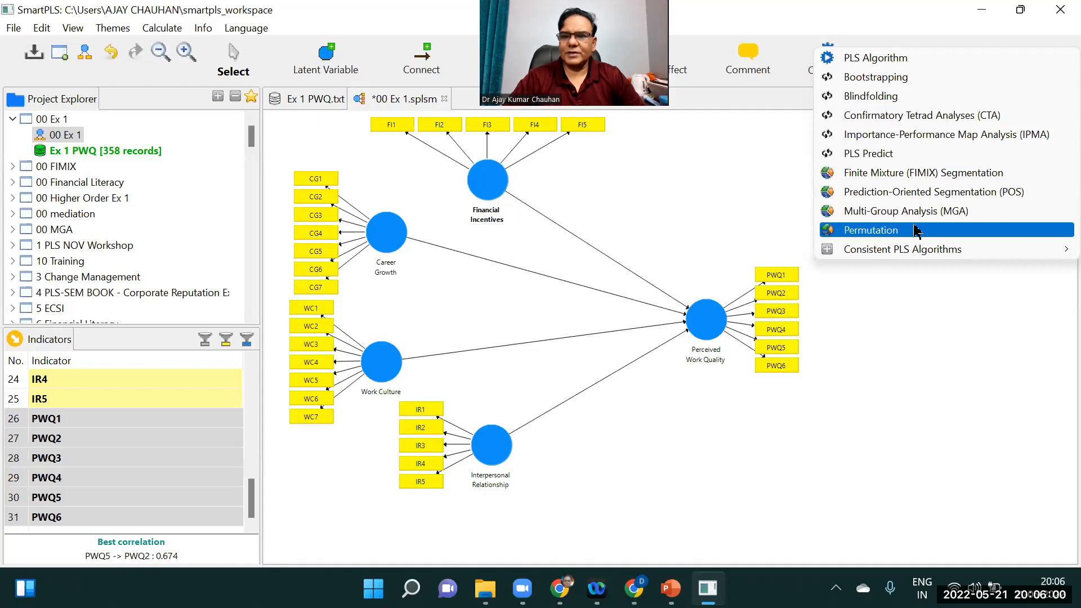
mouse_move(884, 252)
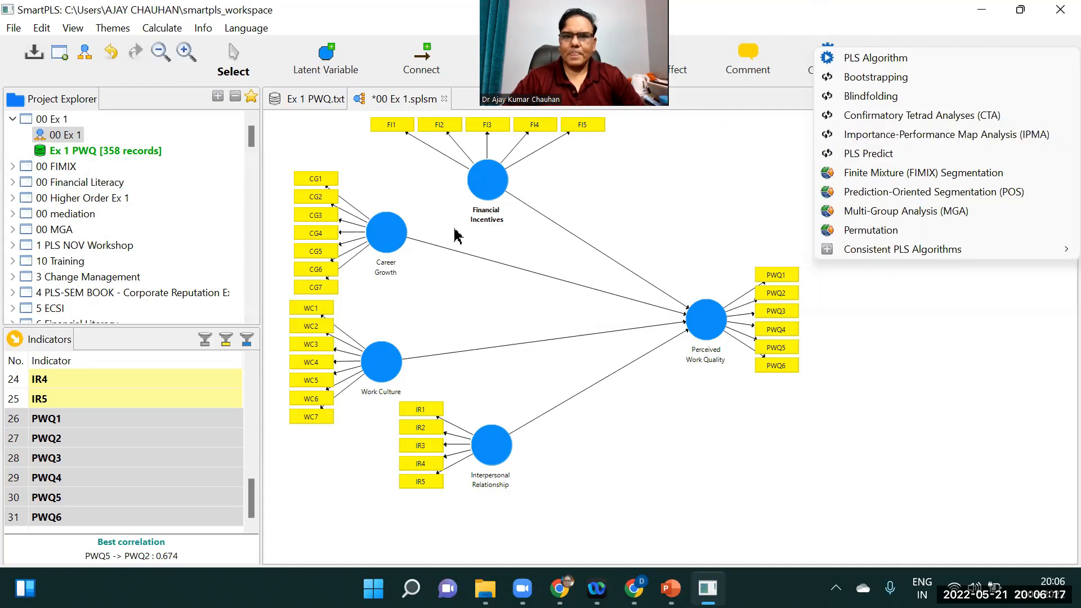
click(858, 60)
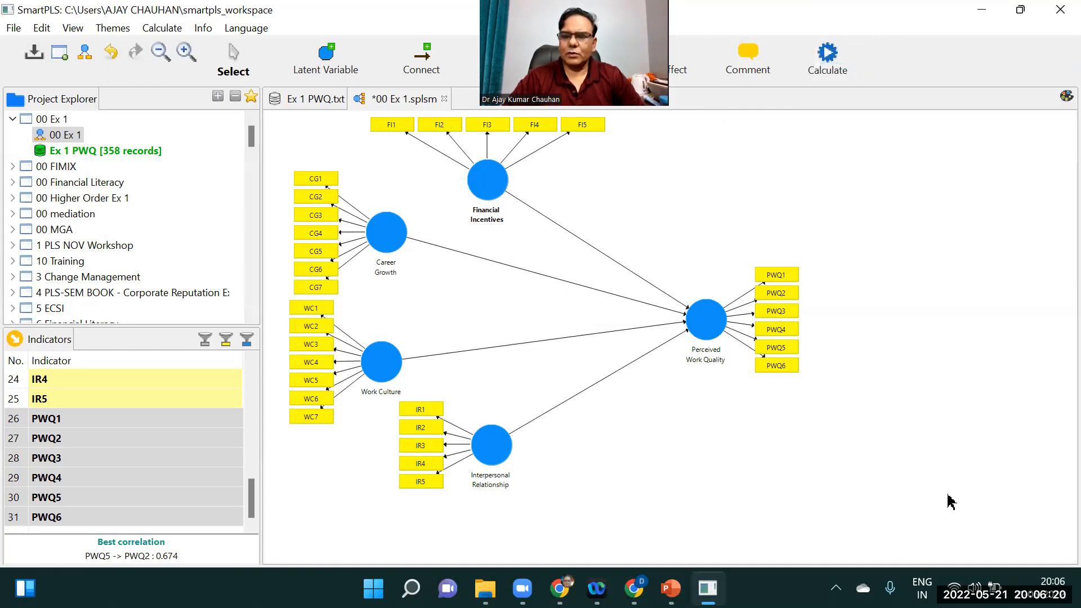
click(1035, 535)
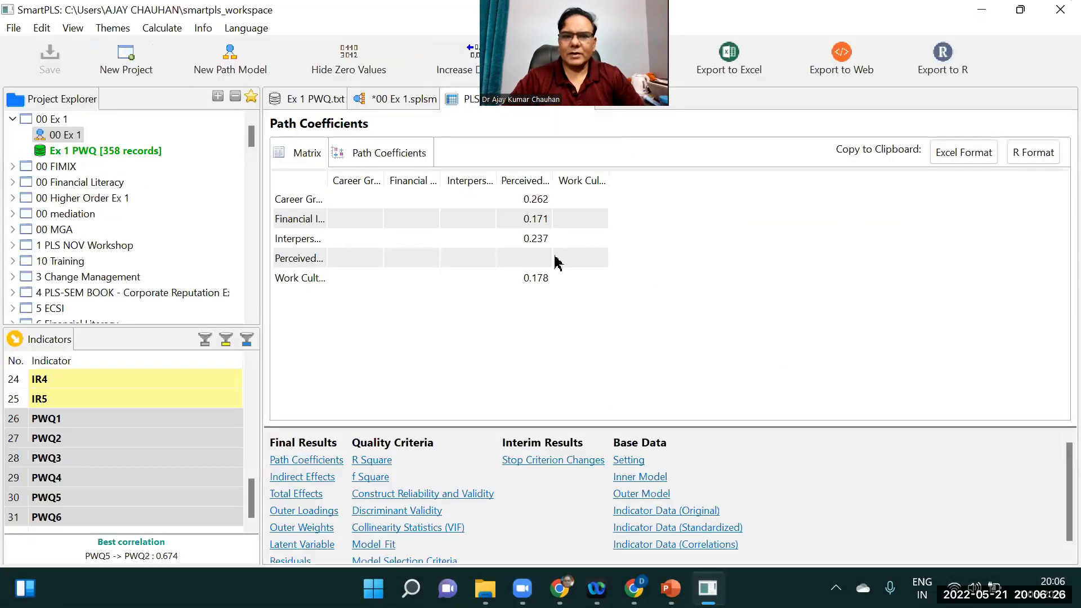
click(401, 99)
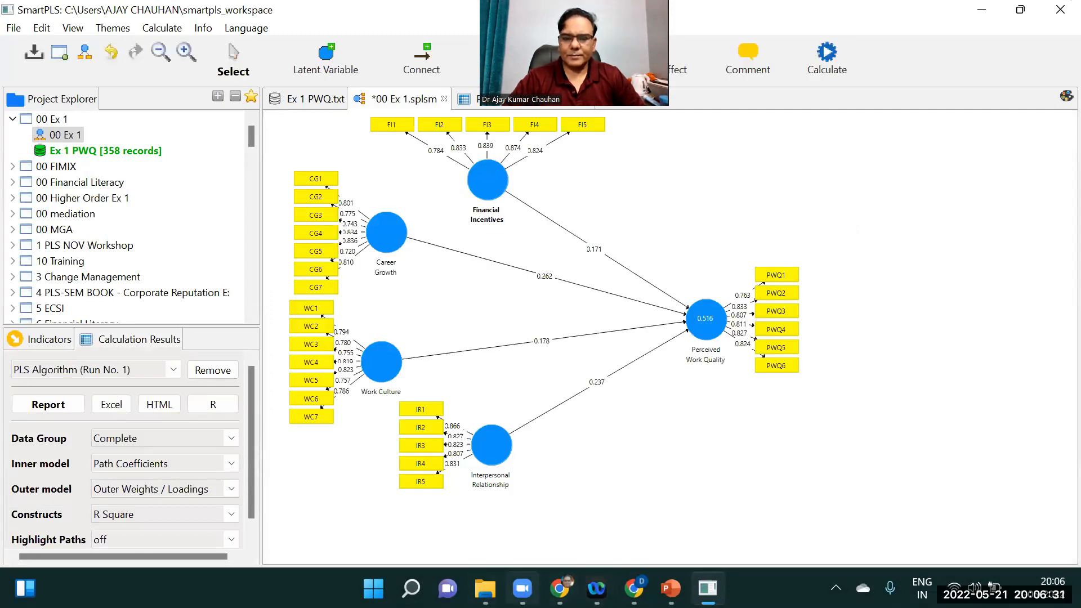
click(522, 588)
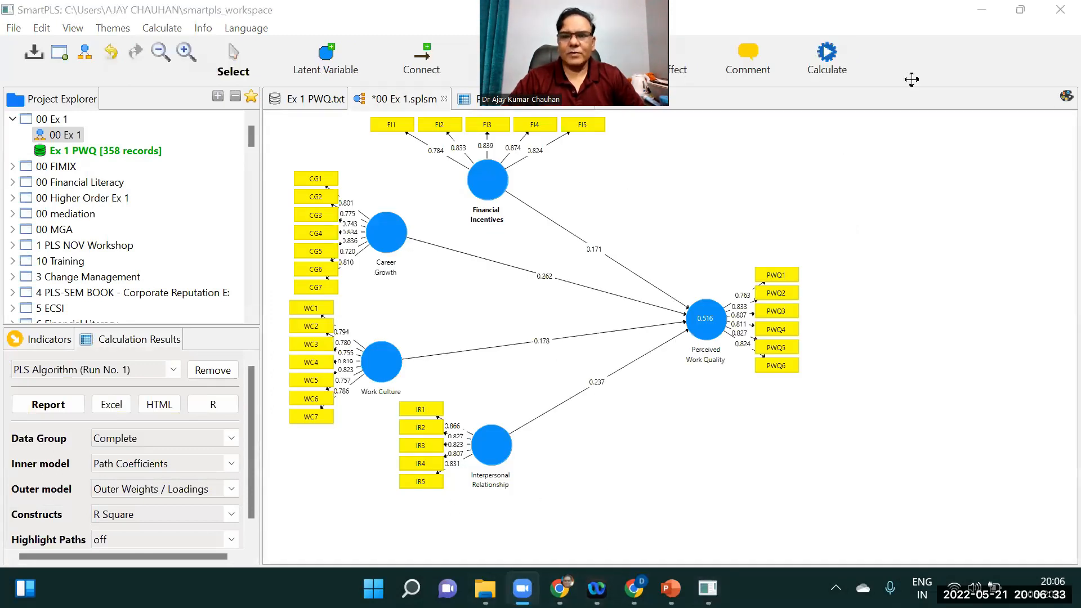
drag(911, 79, 947, 134)
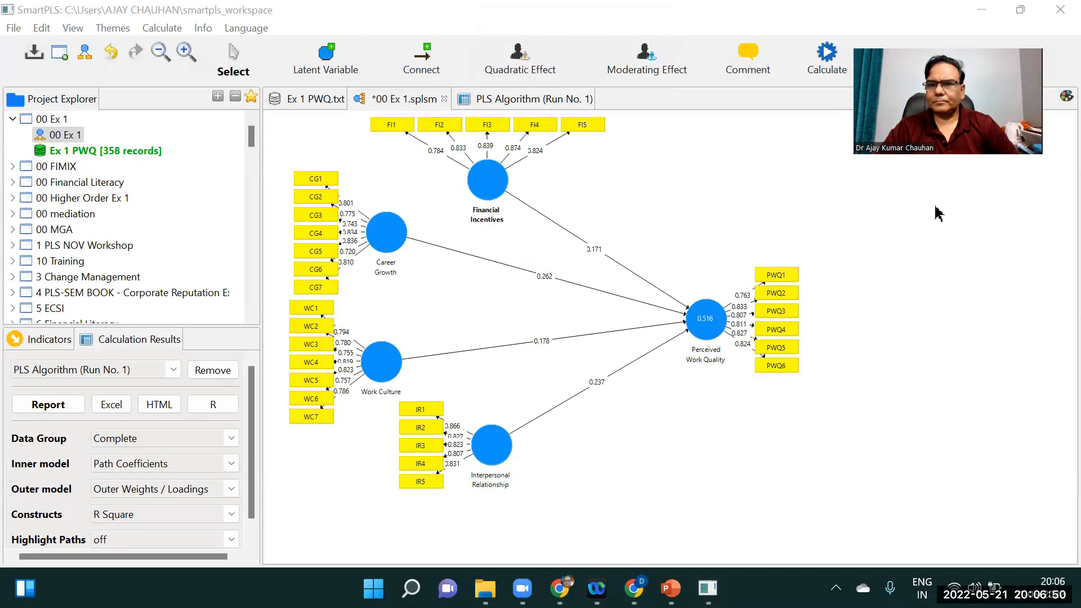
Run Bootstrapping on the model and return to the path diagram to view the T-values
click(840, 69)
click(1036, 538)
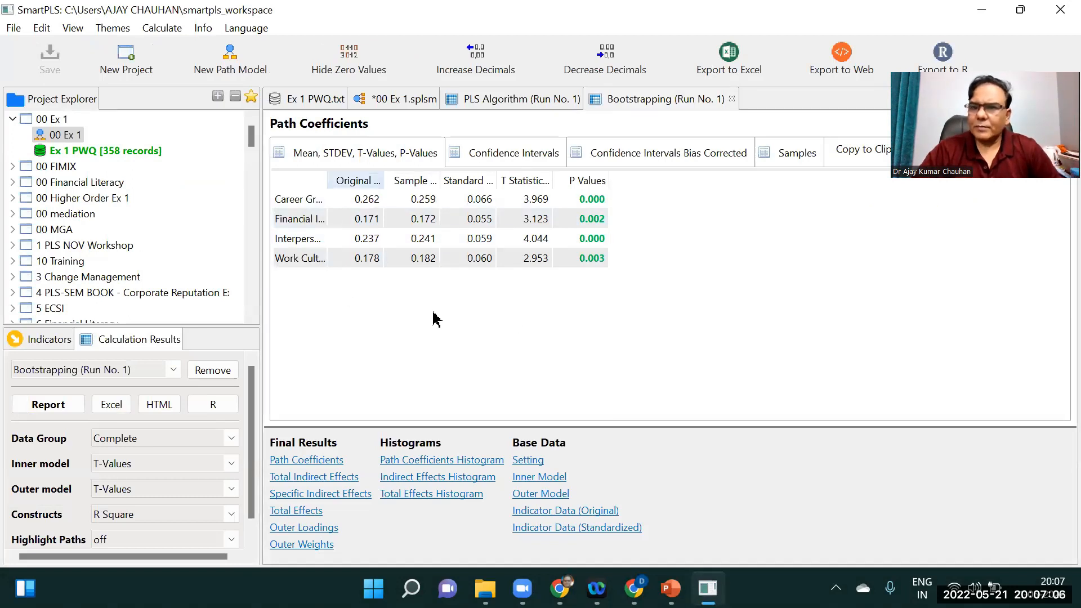
click(383, 101)
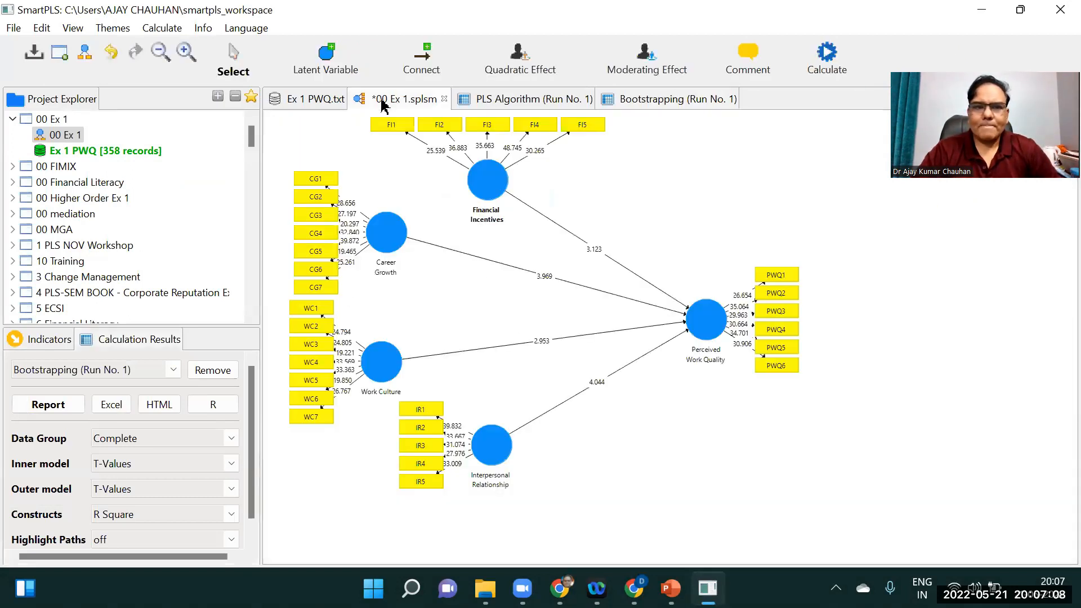